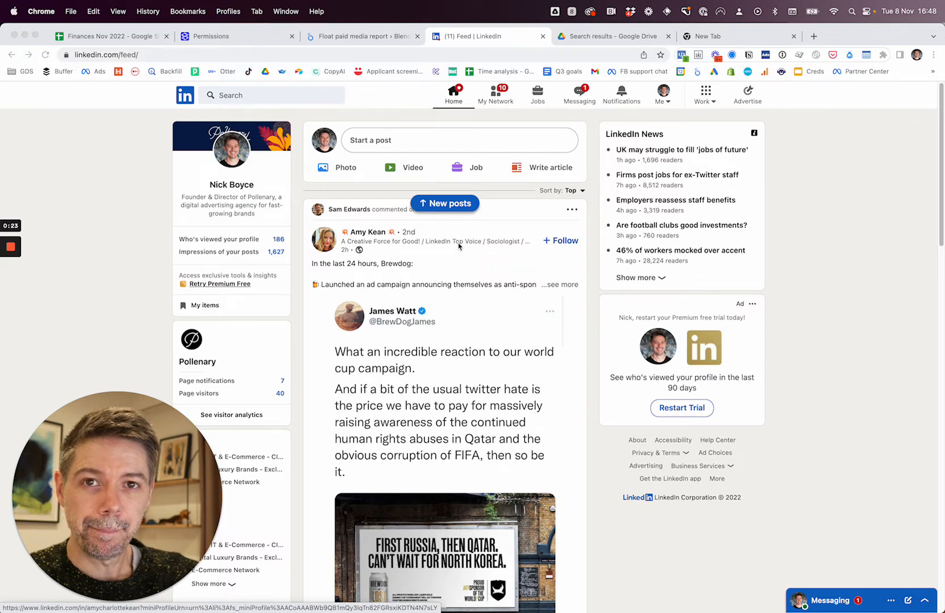
Open the post impressions analytics from your own LinkedIn profile.
{"action": "left_click", "coordinate": [232, 151]}
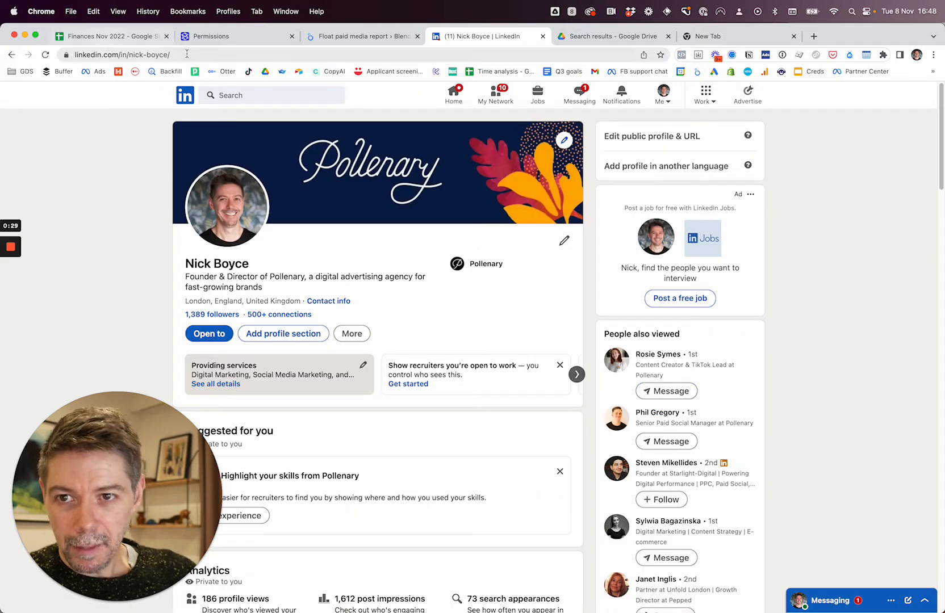
{"action": "scroll", "coordinate": [287, 234], "scroll_direction": "down", "scroll_amount": 2}
{"action": "scroll", "coordinate": [287, 234], "scroll_direction": "down", "scroll_amount": 5}
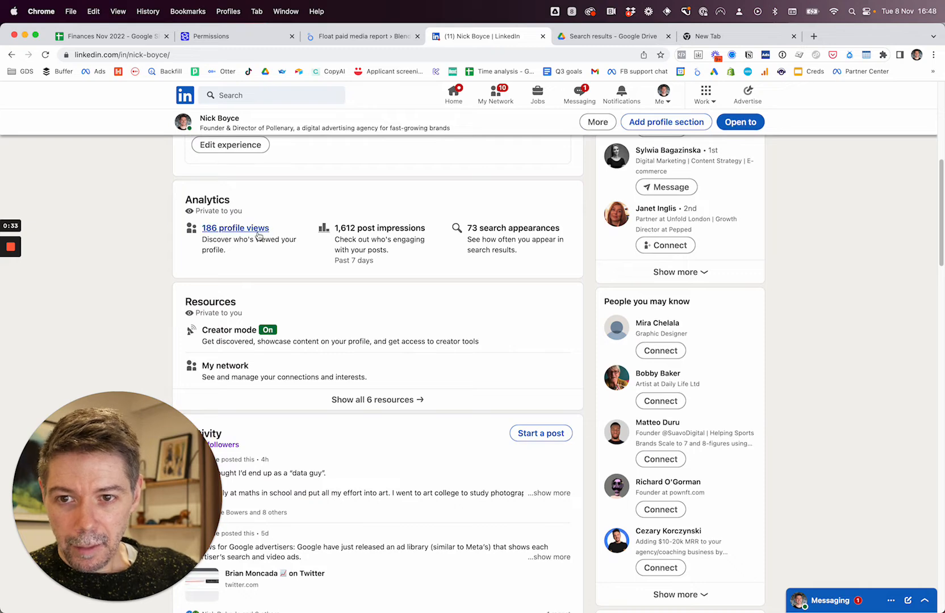
{"action": "left_click", "coordinate": [365, 230]}
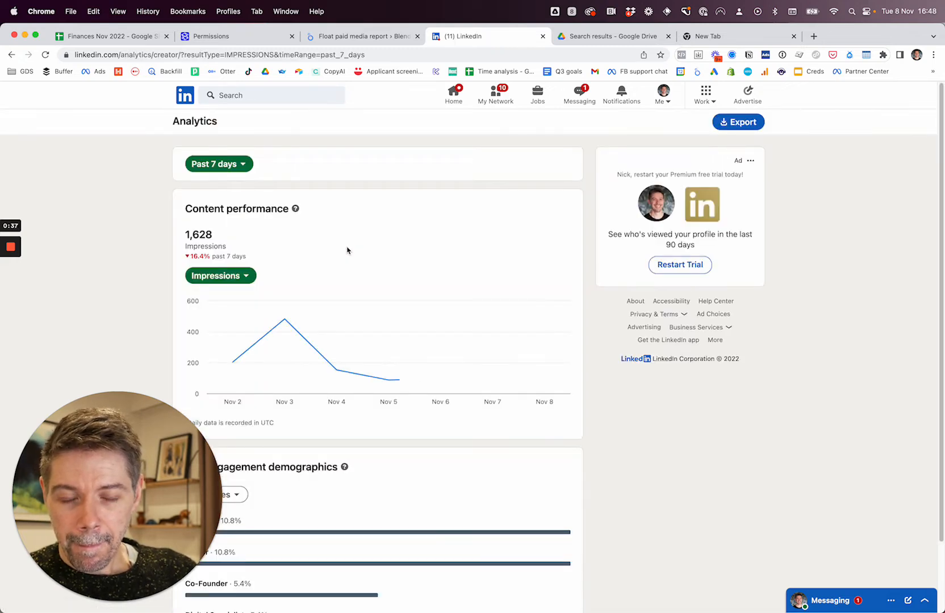
Show the content analytics for the past 365 days and export them.
{"action": "left_click", "coordinate": [230, 165]}
{"action": "left_click", "coordinate": [192, 286]}
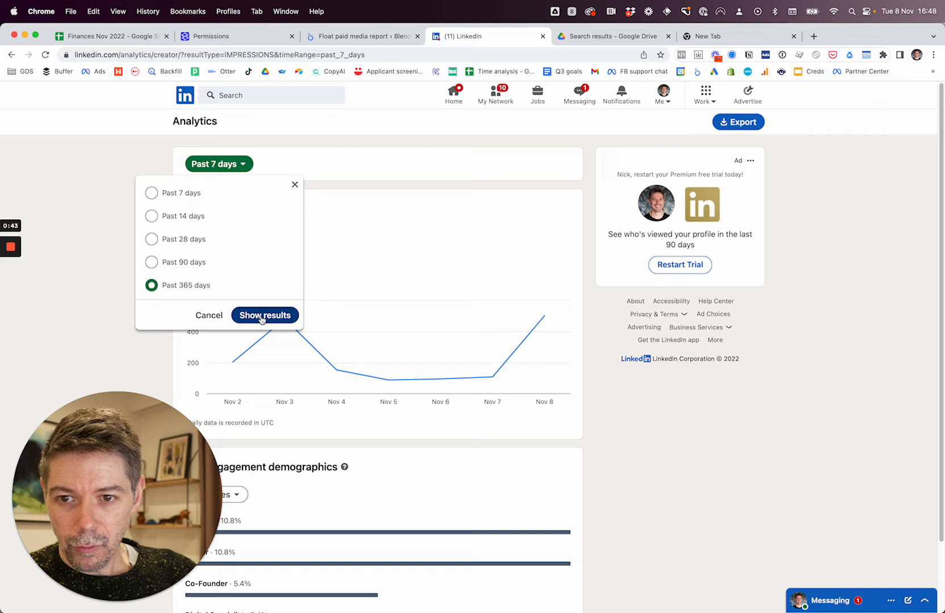
{"action": "left_click", "coordinate": [261, 315]}
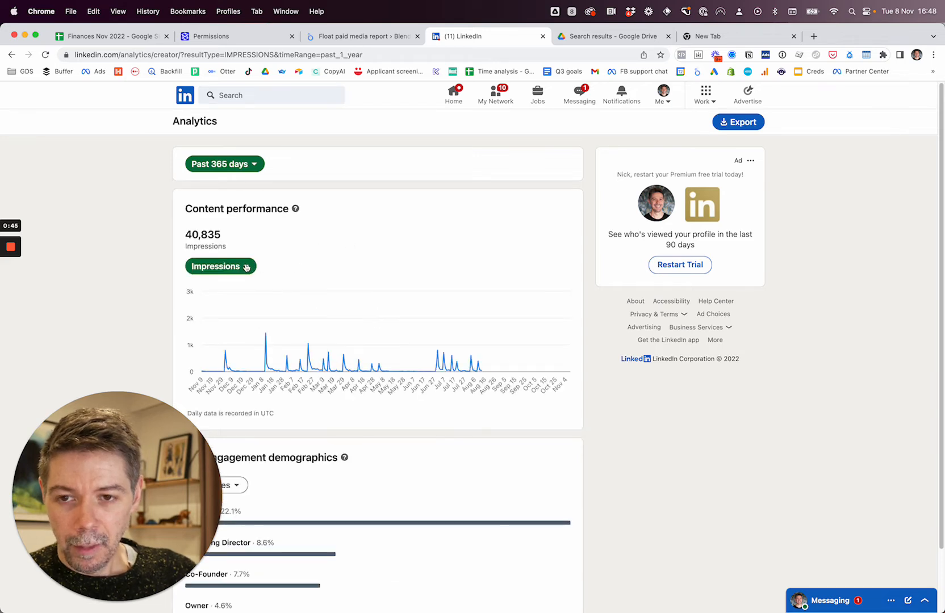
{"action": "left_click", "coordinate": [237, 267]}
{"action": "left_click", "coordinate": [236, 267]}
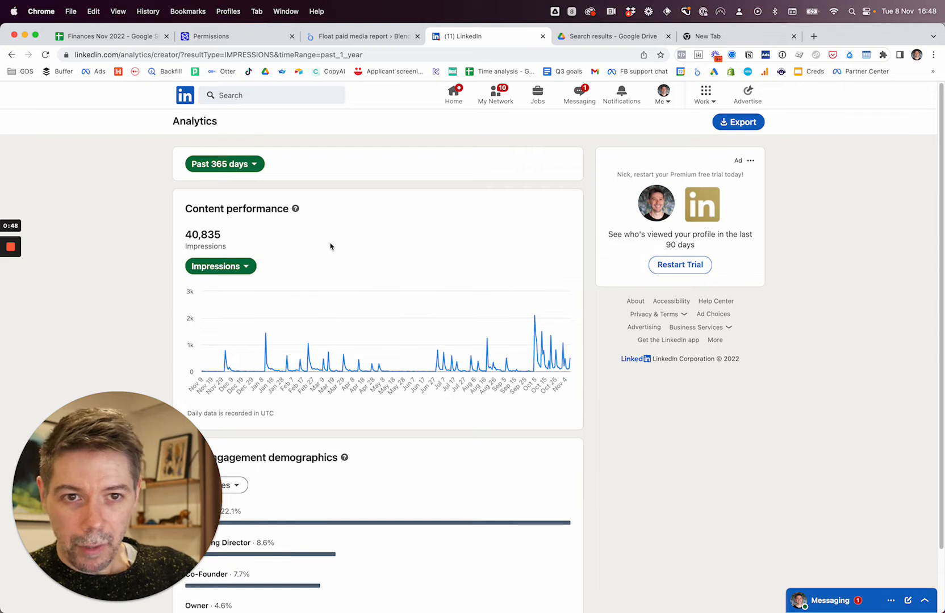
{"action": "left_click", "coordinate": [739, 123]}
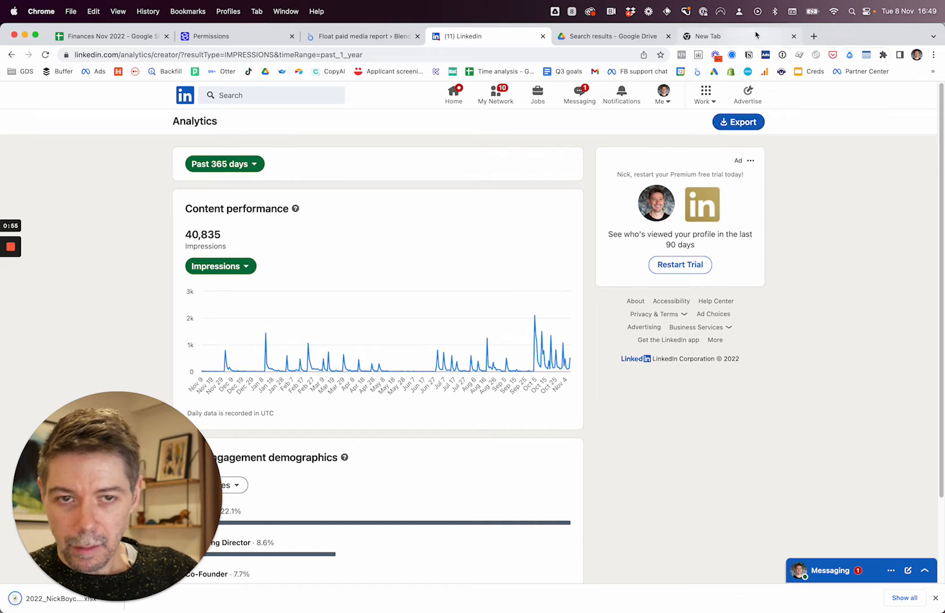
Switch to the empty browser tab and create a blank Google Sheets spreadsheet through sheets.new.
{"action": "left_click", "coordinate": [734, 39]}
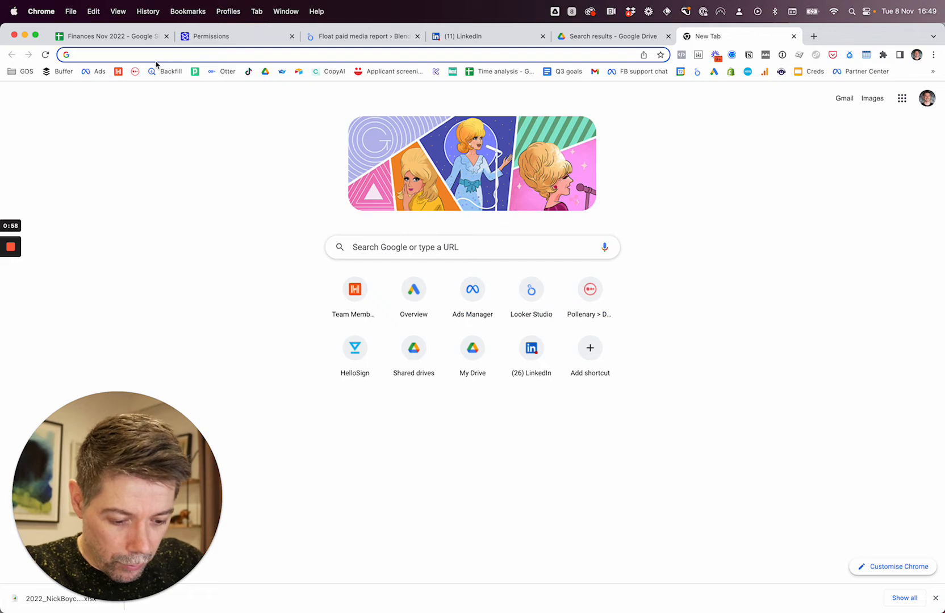
{"action": "type", "text": "sheets.n"}
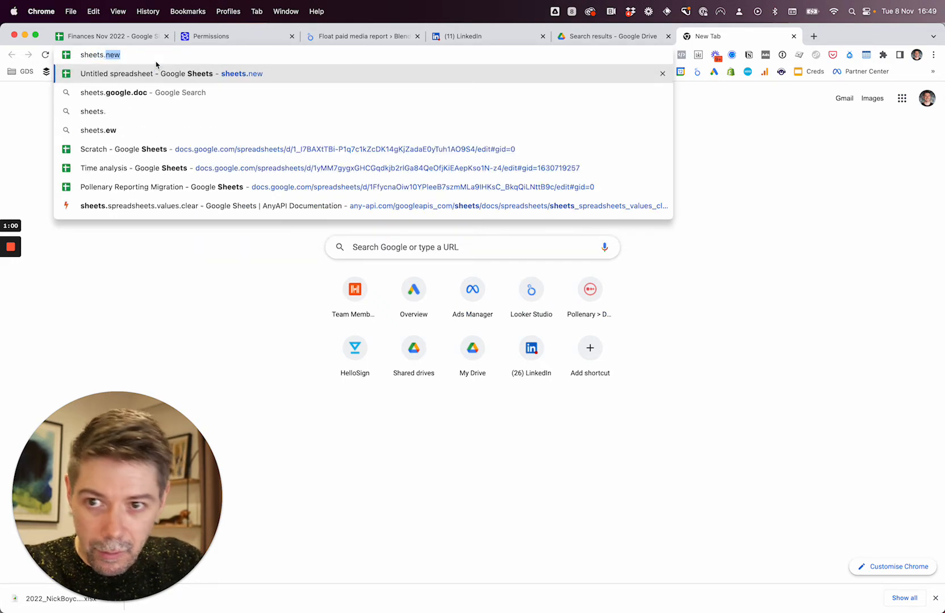
{"action": "key", "text": "BackSpace"}
{"action": "key", "text": "Down"}
{"action": "key", "text": "alt+shift+Left"}
{"action": "key", "text": "alt+shift+Left"}
{"action": "type", "text": "ne"}
{"action": "key", "text": "Return"}
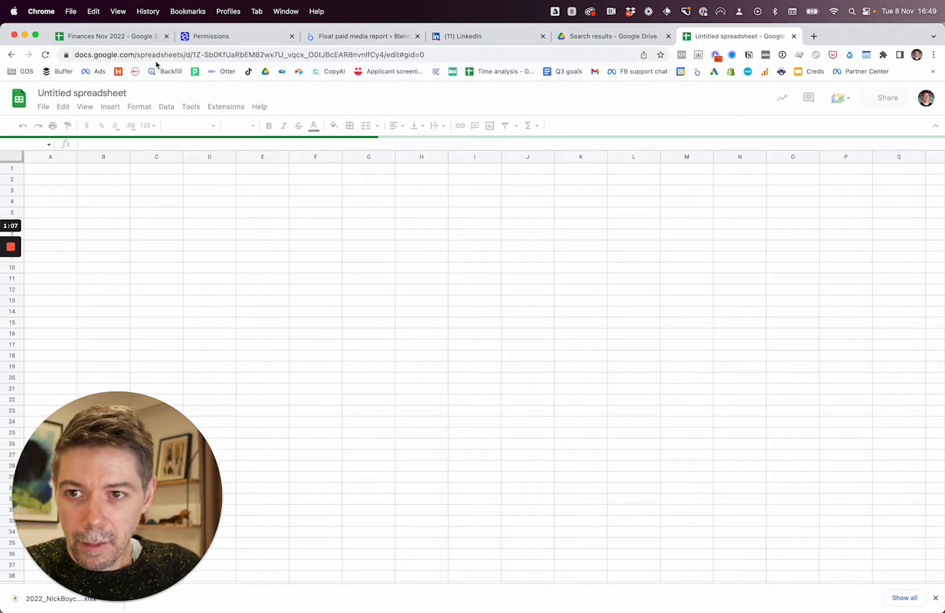
Import the exported analytics .xlsx file from the device into the blank file, using the Replace spreadsheet option.
{"action": "left_click", "coordinate": [43, 107]}
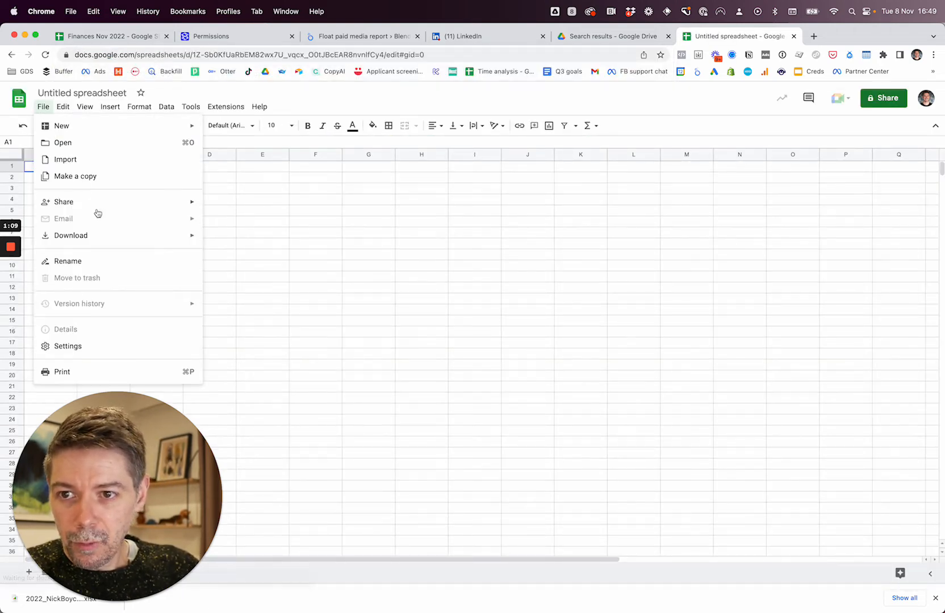
{"action": "left_click", "coordinate": [96, 161]}
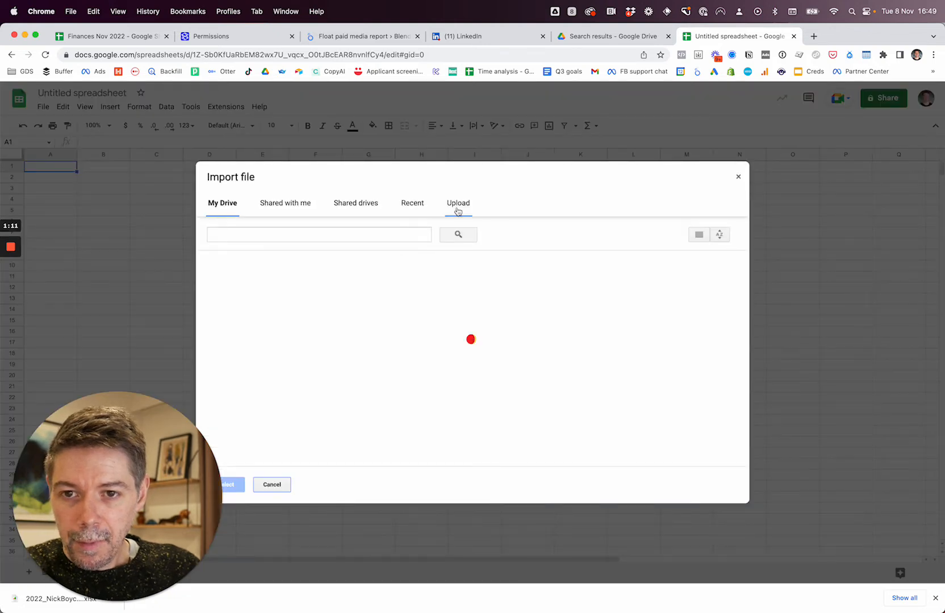
{"action": "left_click", "coordinate": [456, 205]}
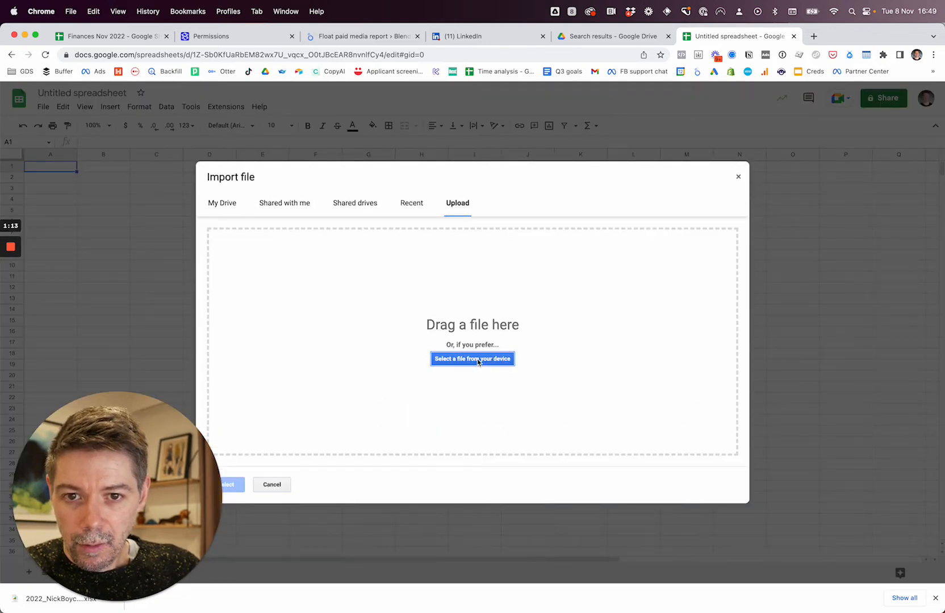
{"action": "key", "text": "super+Tab"}
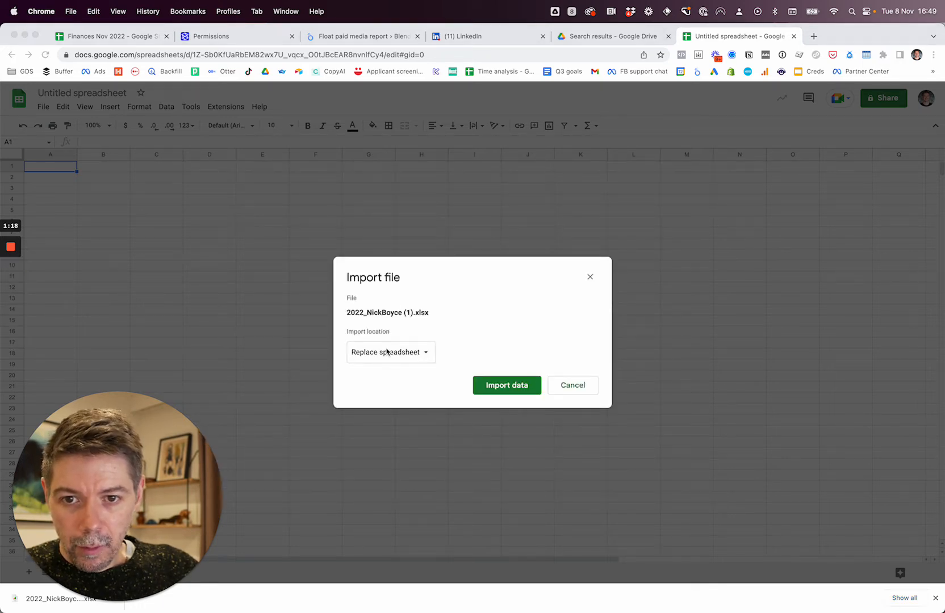
{"action": "left_click", "coordinate": [489, 391]}
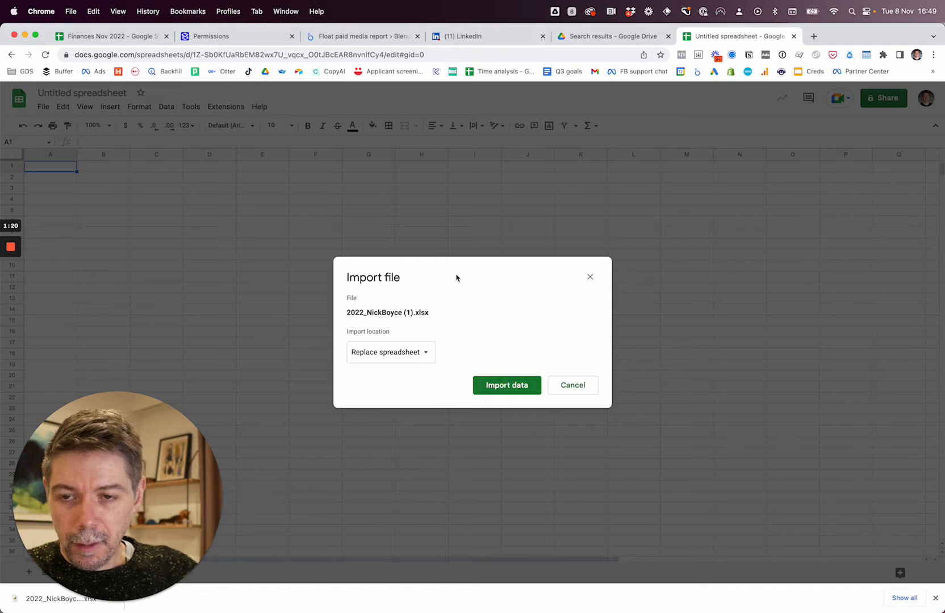
{"action": "left_click", "coordinate": [499, 387]}
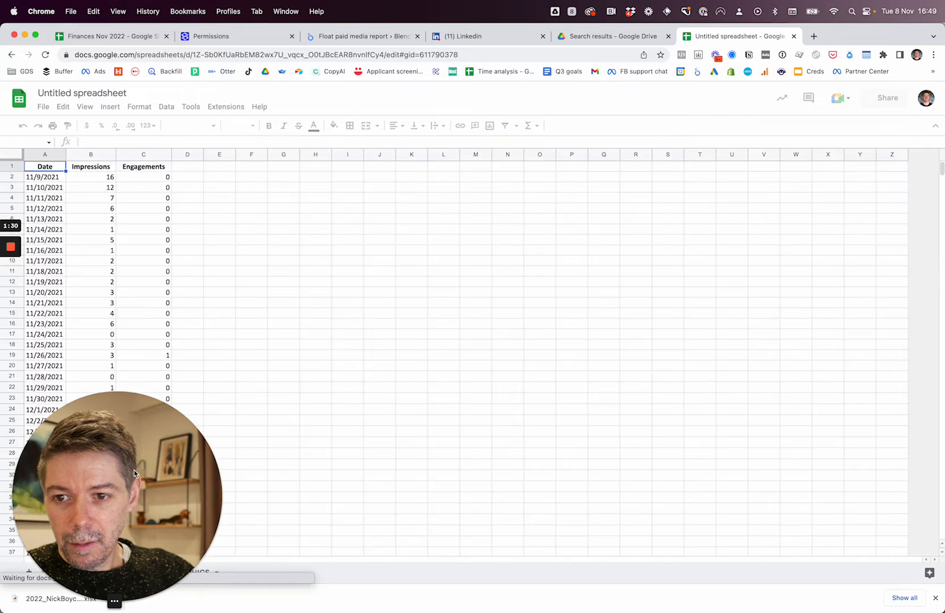
{"action": "left_click_drag", "start_coordinate": [90, 547], "coordinate": [93, 471]}
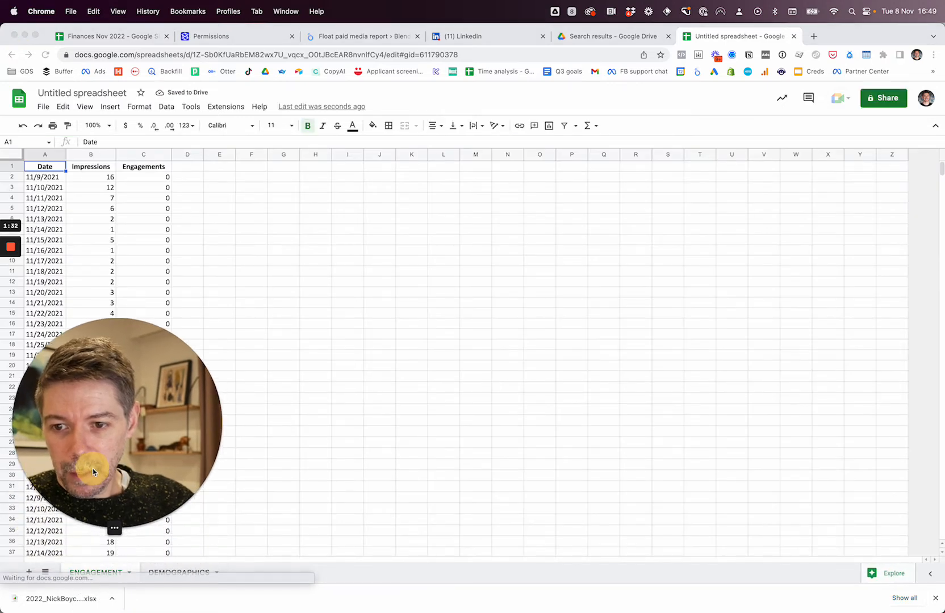
{"action": "left_click", "coordinate": [93, 526]}
{"action": "left_click_drag", "start_coordinate": [66, 468], "coordinate": [700, 455]}
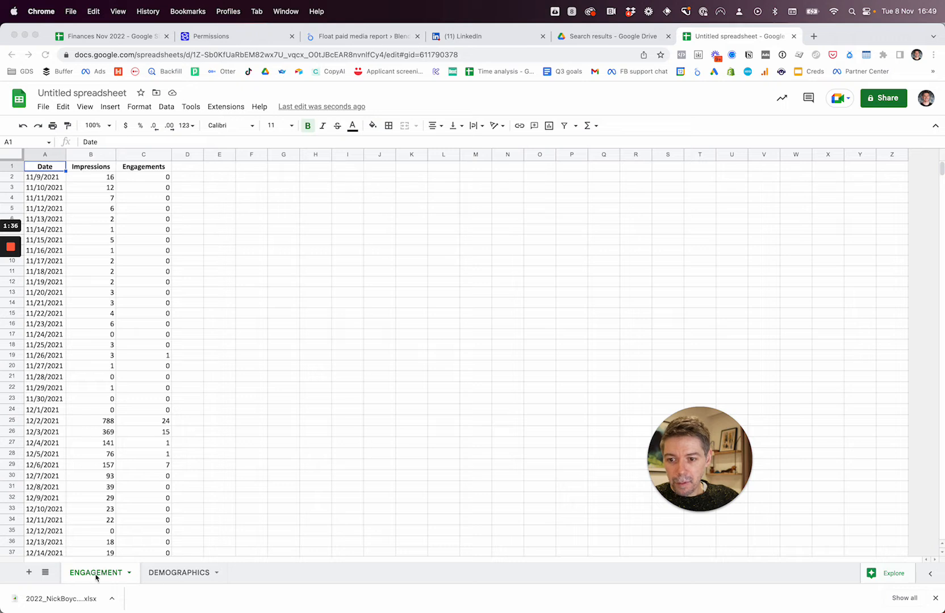
Examine the DEMOGRAPHICS sheet and the daily impressions throughout the ENGAGEMENT sheet, including those for 10/4/2022 to 10/6/2022.
{"action": "left_click", "coordinate": [180, 572]}
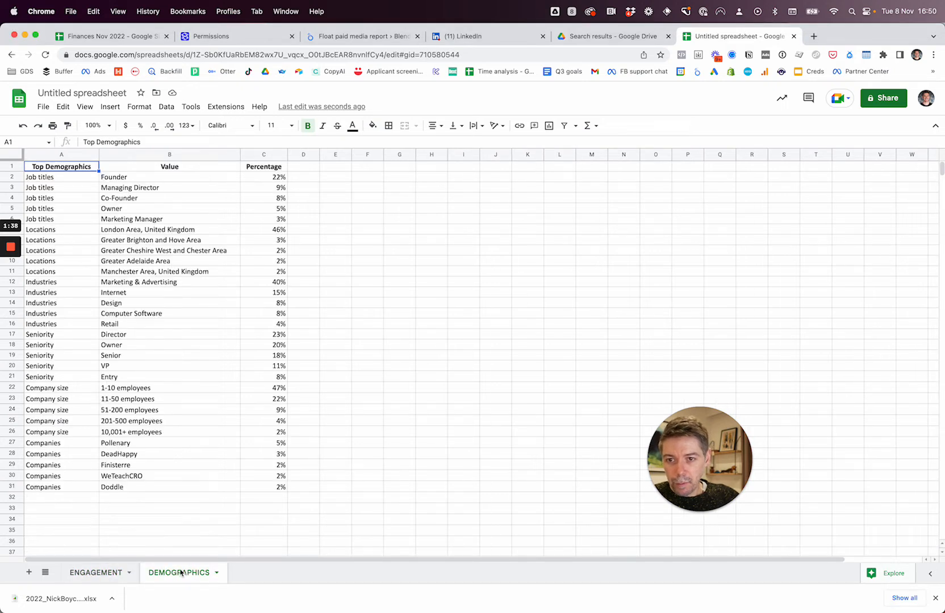
{"action": "left_click", "coordinate": [102, 575]}
{"action": "left_click", "coordinate": [41, 198]}
{"action": "left_click", "coordinate": [102, 179]}
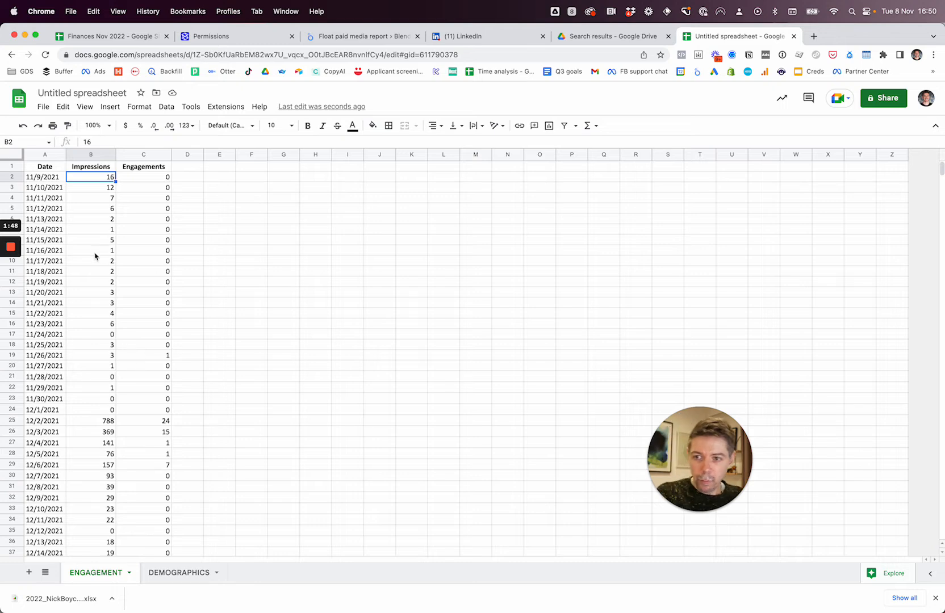
{"action": "scroll", "coordinate": [104, 348], "scroll_direction": "down", "scroll_amount": 10}
{"action": "scroll", "coordinate": [104, 350], "scroll_direction": "down", "scroll_amount": 20}
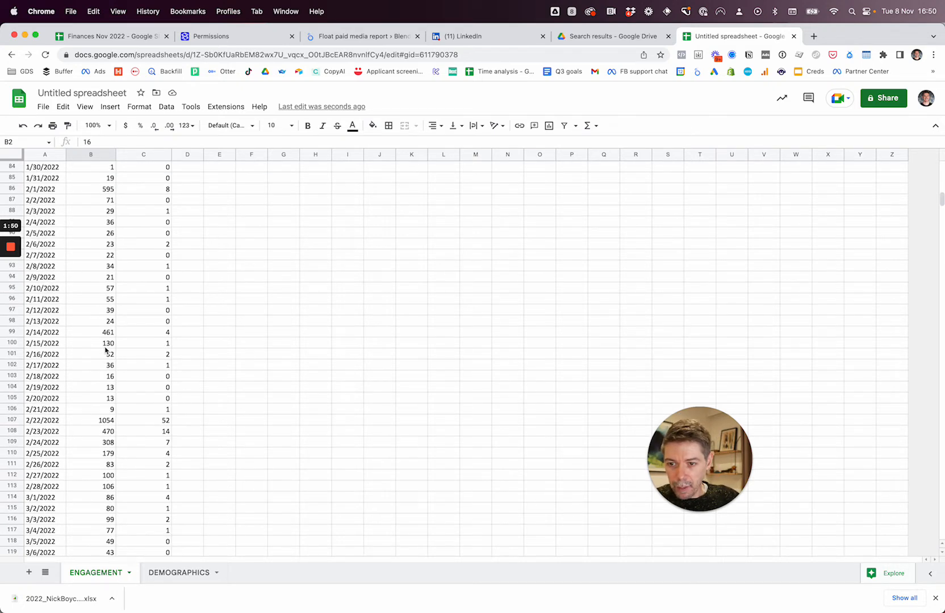
{"action": "scroll", "coordinate": [106, 349], "scroll_direction": "down", "scroll_amount": 20}
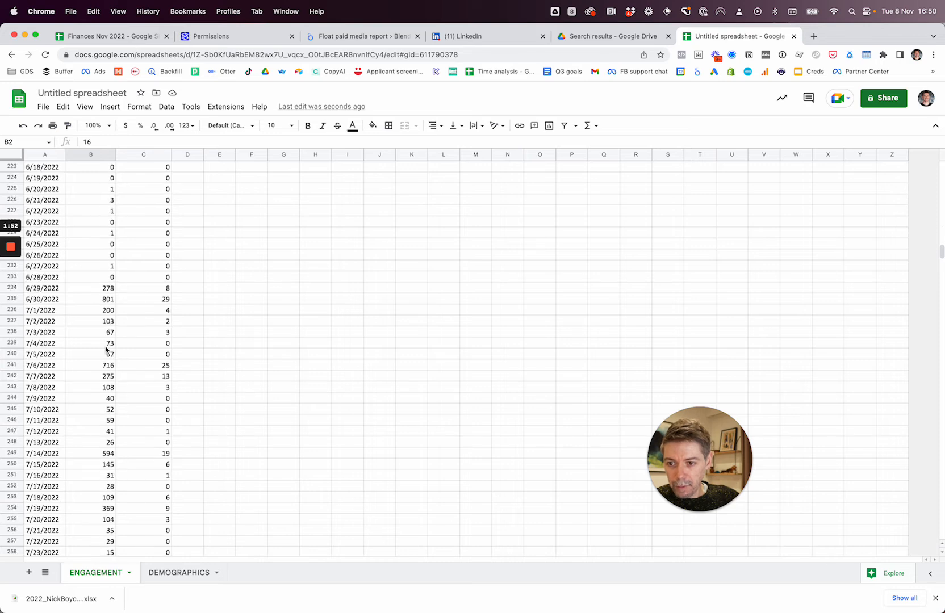
{"action": "left_click", "coordinate": [101, 322]}
{"action": "left_click", "coordinate": [105, 347], "text": "shift"}
{"action": "scroll", "coordinate": [137, 348], "scroll_direction": "down", "scroll_amount": 4}
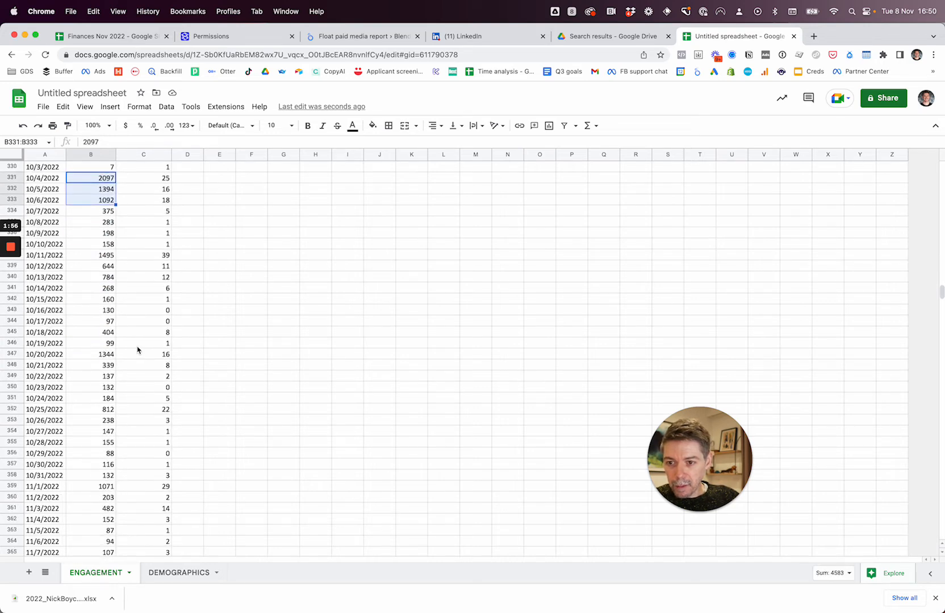
{"action": "scroll", "coordinate": [137, 349], "scroll_direction": "up", "scroll_amount": 20}
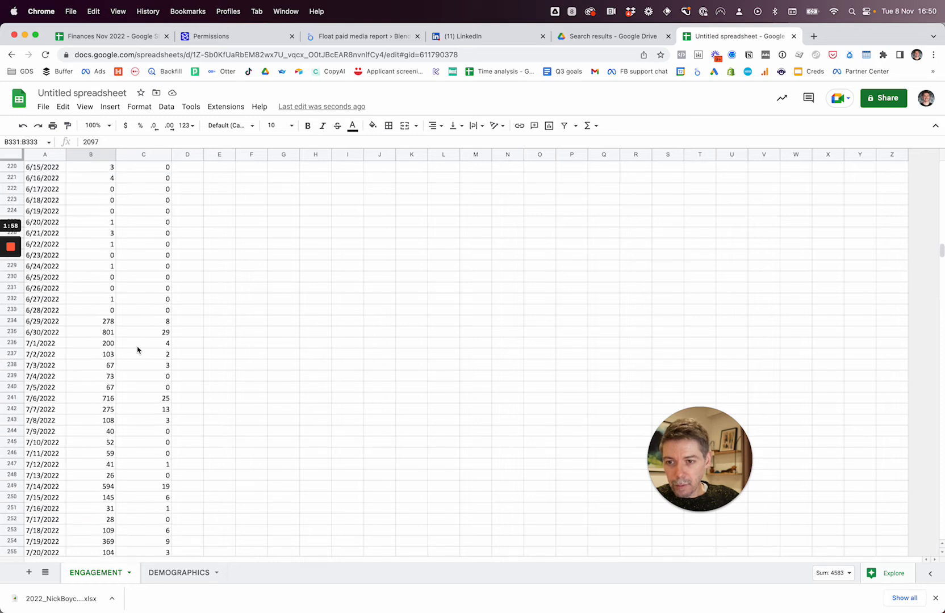
{"action": "scroll", "coordinate": [137, 349], "scroll_direction": "up", "scroll_amount": 20}
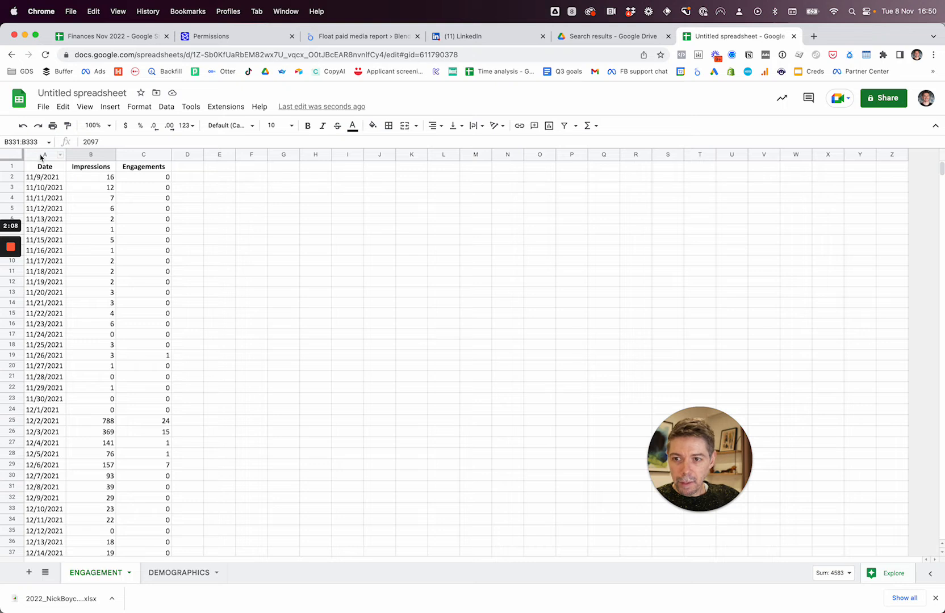
Create a pivot table on a new sheet from ENGAGEMENT columns A to C, with Date as its rows.
{"action": "left_click_drag", "start_coordinate": [41, 157], "coordinate": [143, 154]}
{"action": "left_click", "coordinate": [111, 107]}
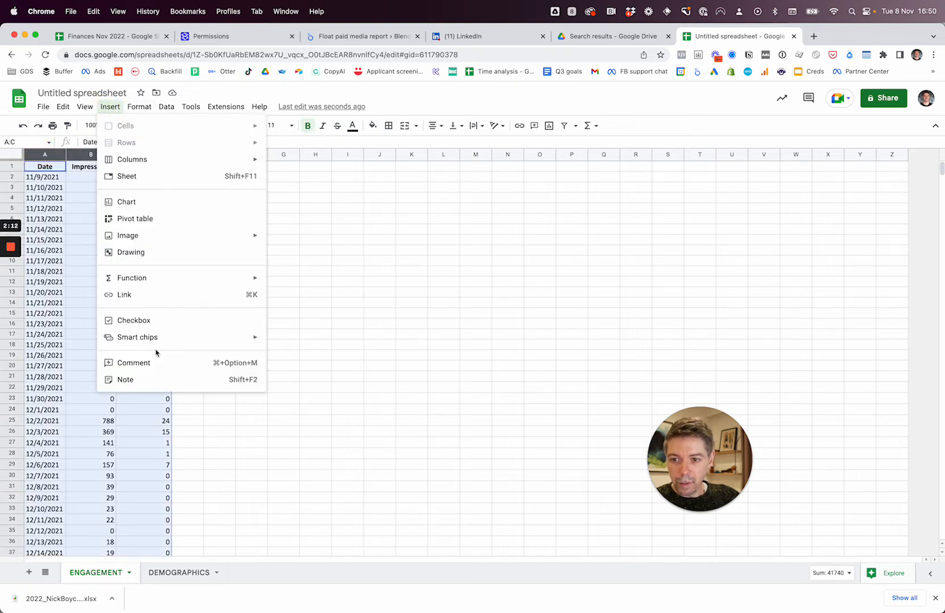
{"action": "left_click", "coordinate": [145, 219]}
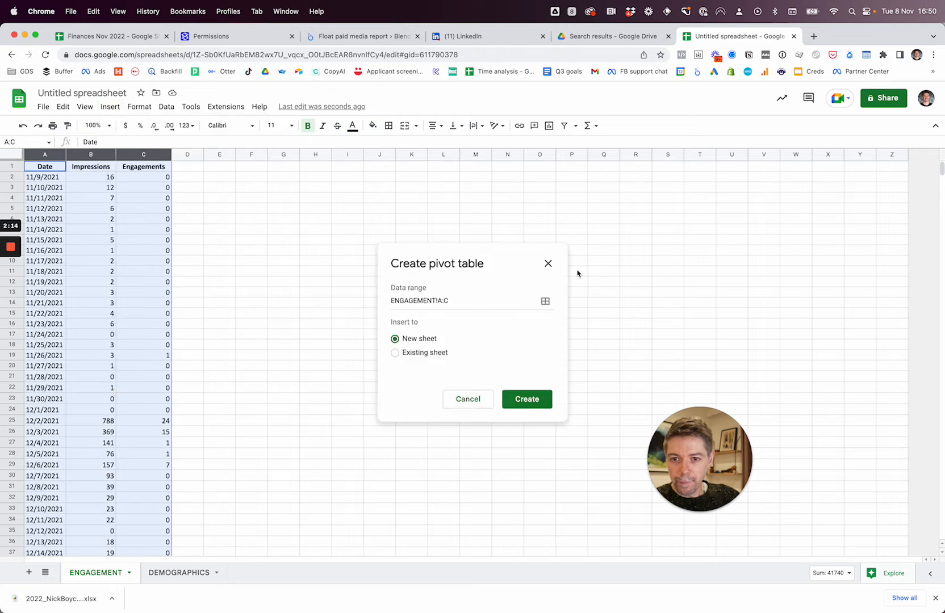
{"action": "left_click", "coordinate": [526, 399]}
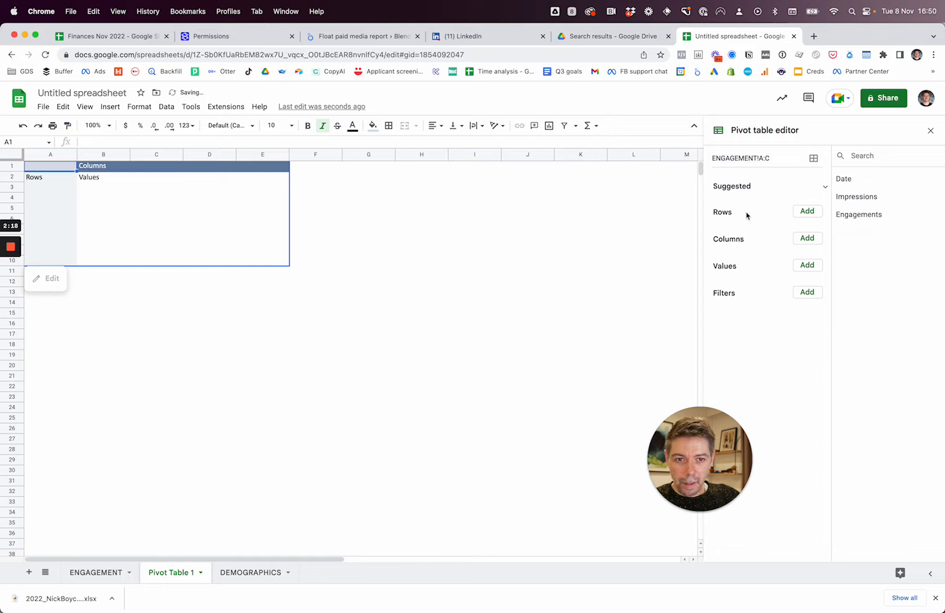
{"action": "left_click", "coordinate": [807, 212]}
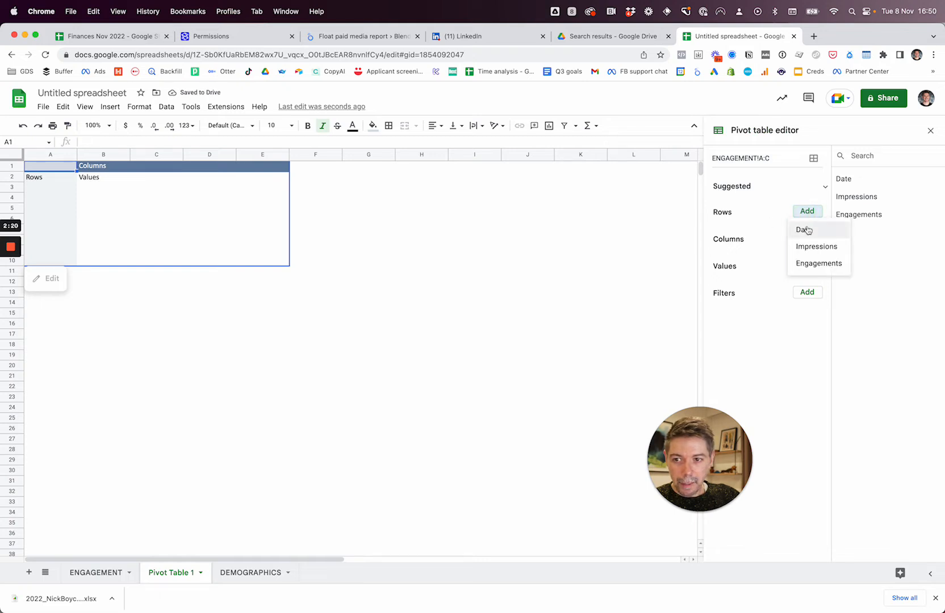
{"action": "left_click", "coordinate": [805, 230]}
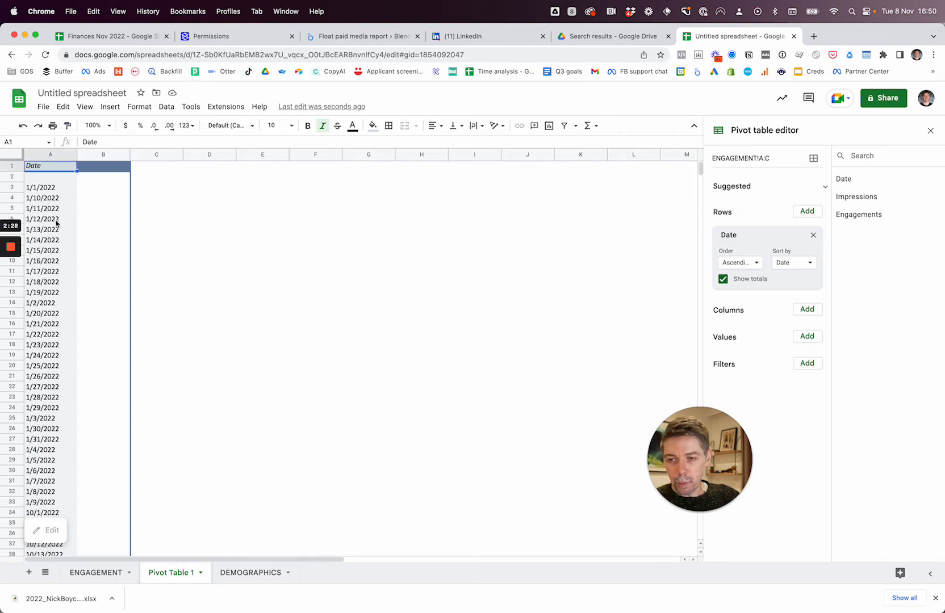
{"action": "right_click", "coordinate": [45, 220]}
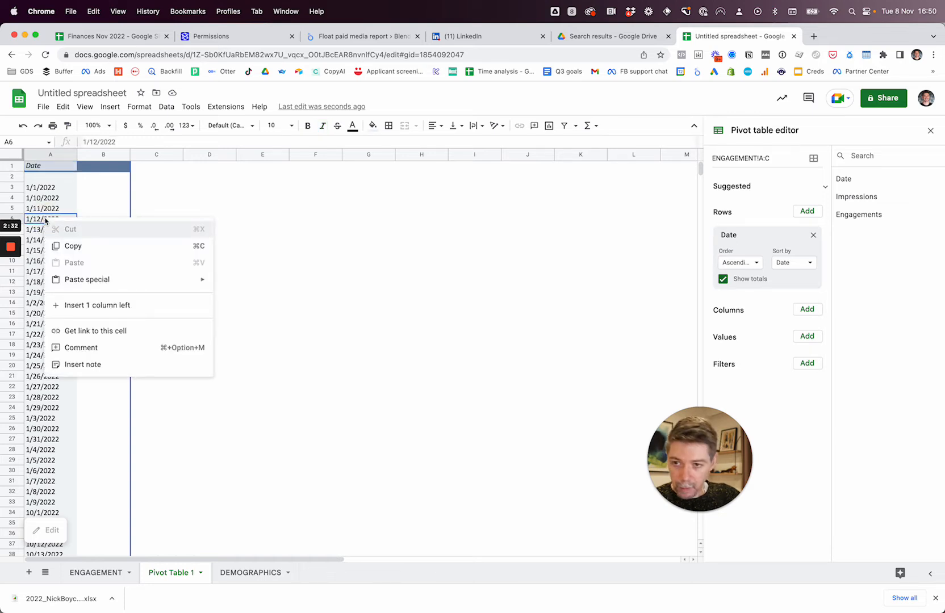
{"action": "mouse_move", "coordinate": [78, 276]}
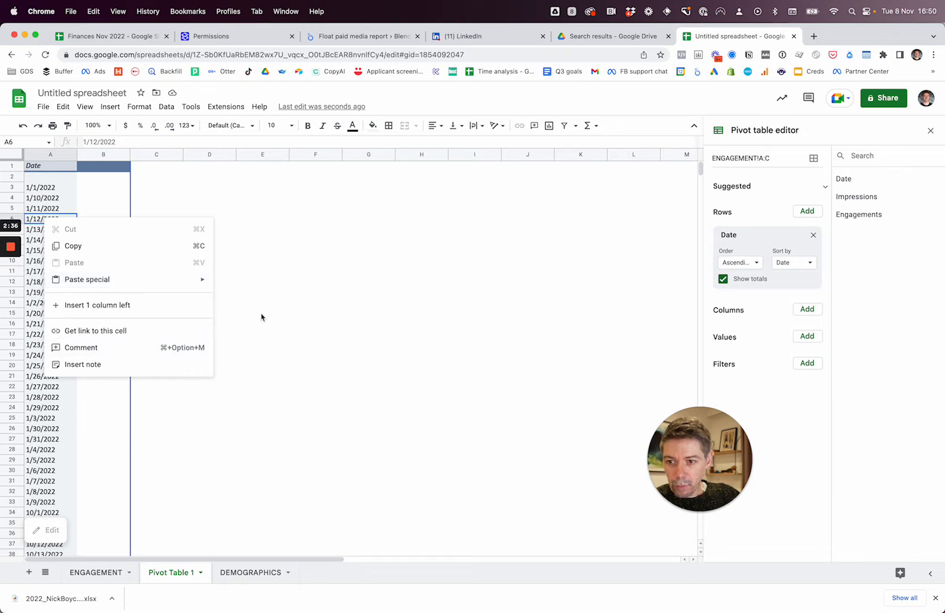
{"action": "left_click", "coordinate": [298, 311]}
Inspect how the first date cells in column A of the ENGAGEMENT sheet are stored.
{"action": "left_click", "coordinate": [94, 574]}
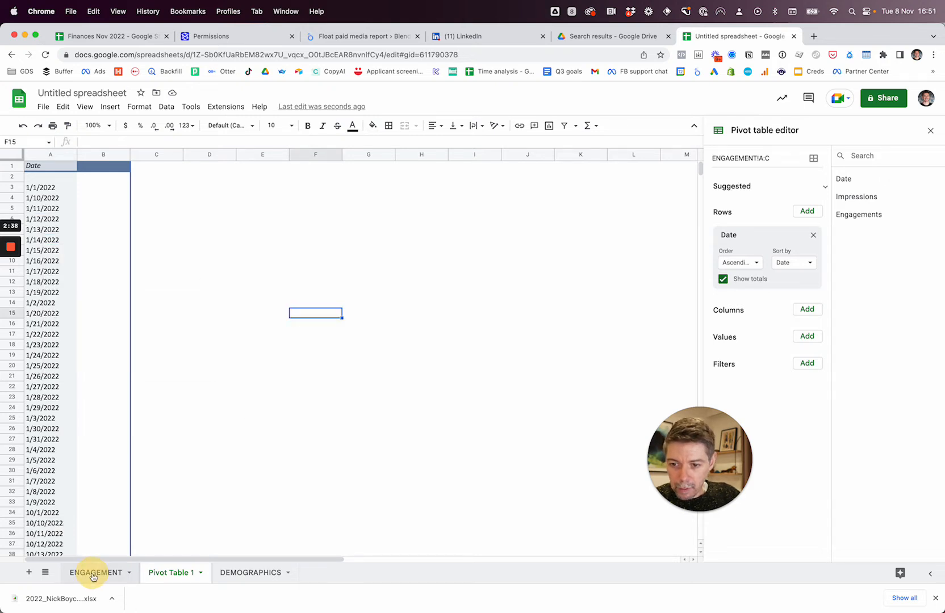
{"action": "left_click", "coordinate": [45, 199]}
{"action": "double_click", "coordinate": [50, 179]}
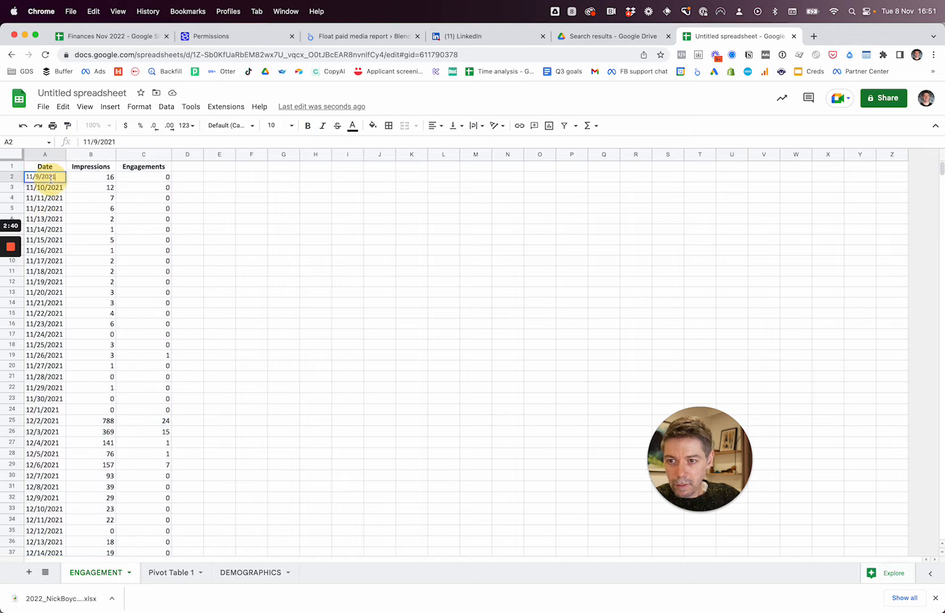
{"action": "left_click", "coordinate": [52, 197]}
{"action": "left_click", "coordinate": [56, 178]}
{"action": "left_click", "coordinate": [57, 220]}
{"action": "left_click", "coordinate": [55, 232]}
{"action": "left_click", "coordinate": [50, 178]}
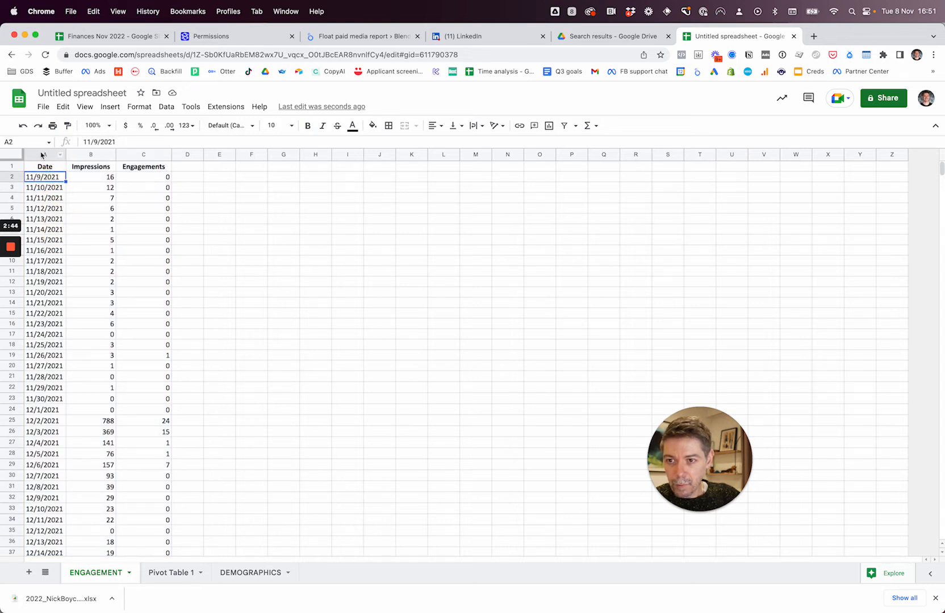
Apply the Date number format to column A of the ENGAGEMENT sheet and widen that column slightly.
{"action": "left_click", "coordinate": [42, 153]}
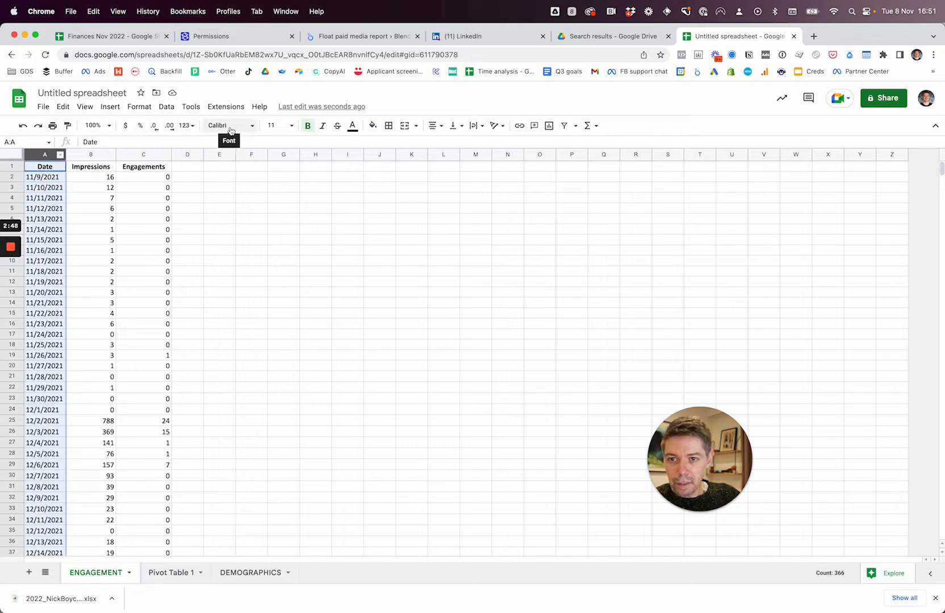
{"action": "left_click", "coordinate": [187, 125]}
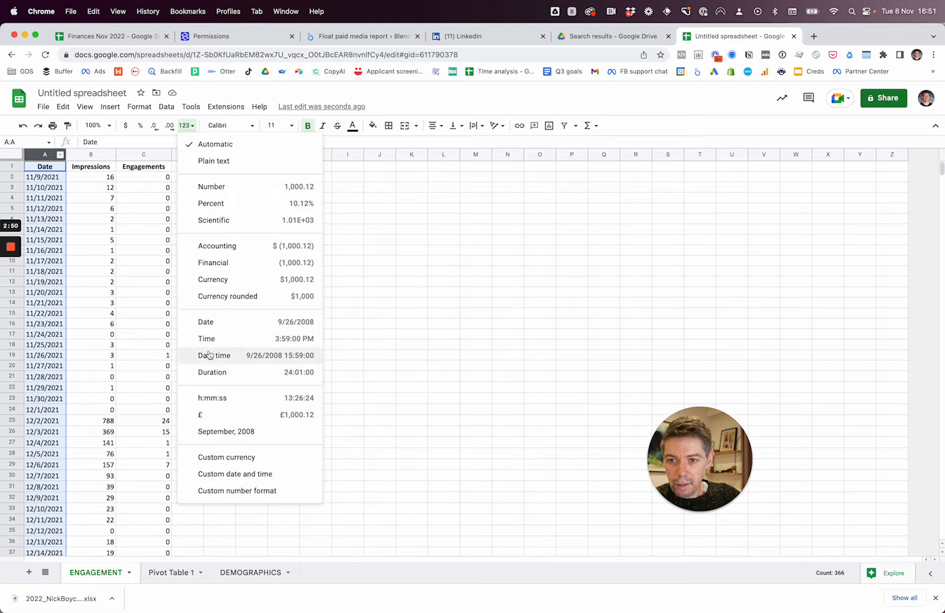
{"action": "left_click", "coordinate": [212, 323]}
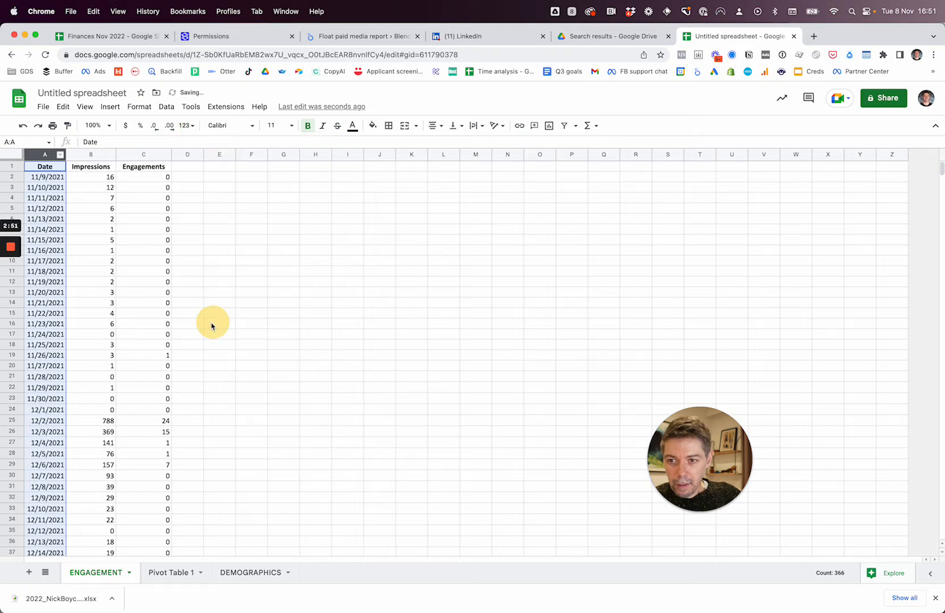
{"action": "double_click", "coordinate": [59, 304]}
{"action": "key", "text": "Escape"}
{"action": "double_click", "coordinate": [53, 294]}
{"action": "key", "text": "Escape"}
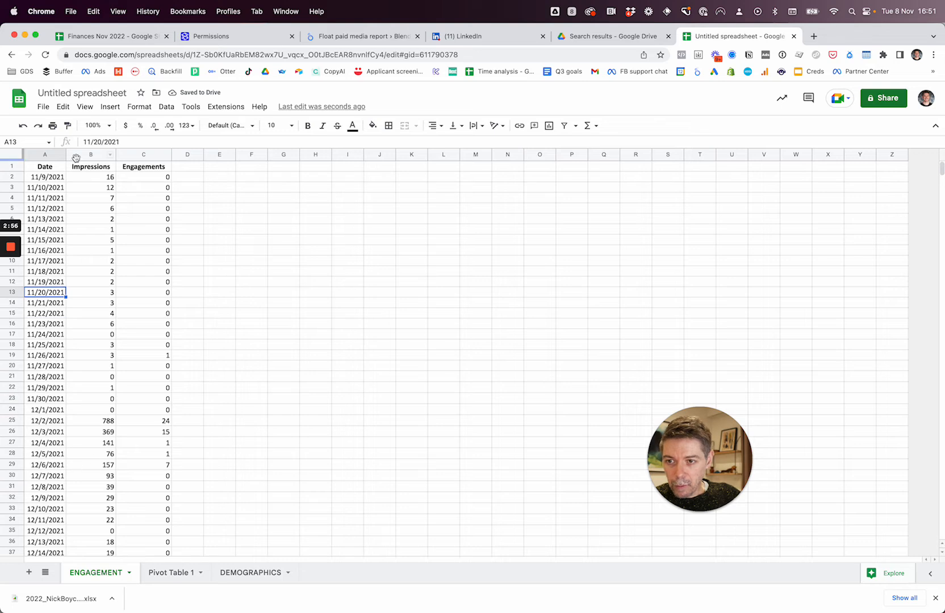
{"action": "mouse_move", "coordinate": [66, 154]}
{"action": "left_mouse_down"}
{"action": "mouse_move", "coordinate": [96, 155]}
{"action": "mouse_move", "coordinate": [80, 154]}
{"action": "left_mouse_up"}
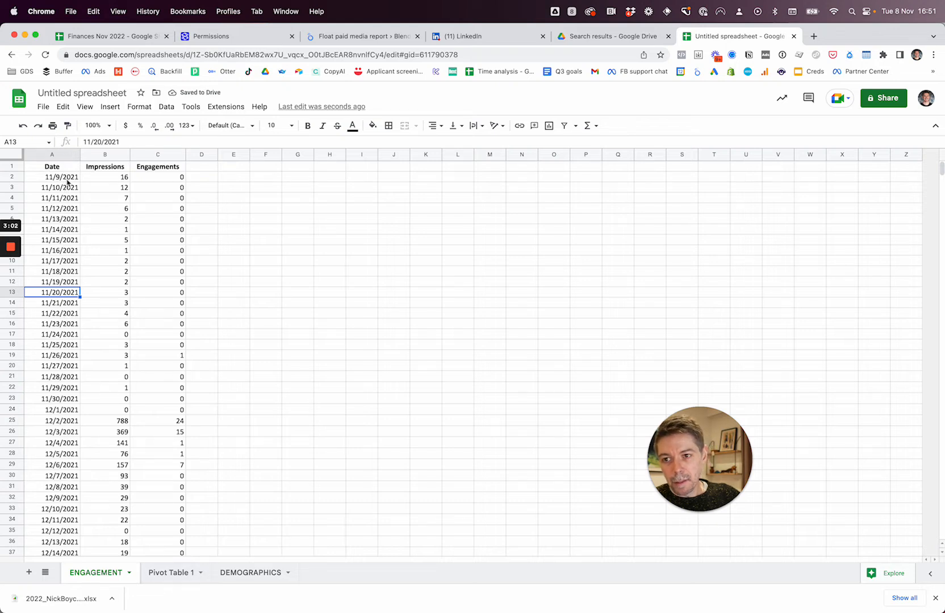
Clear the formatting of columns A to C in the ENGAGEMENT sheet.
{"action": "left_click", "coordinate": [52, 154]}
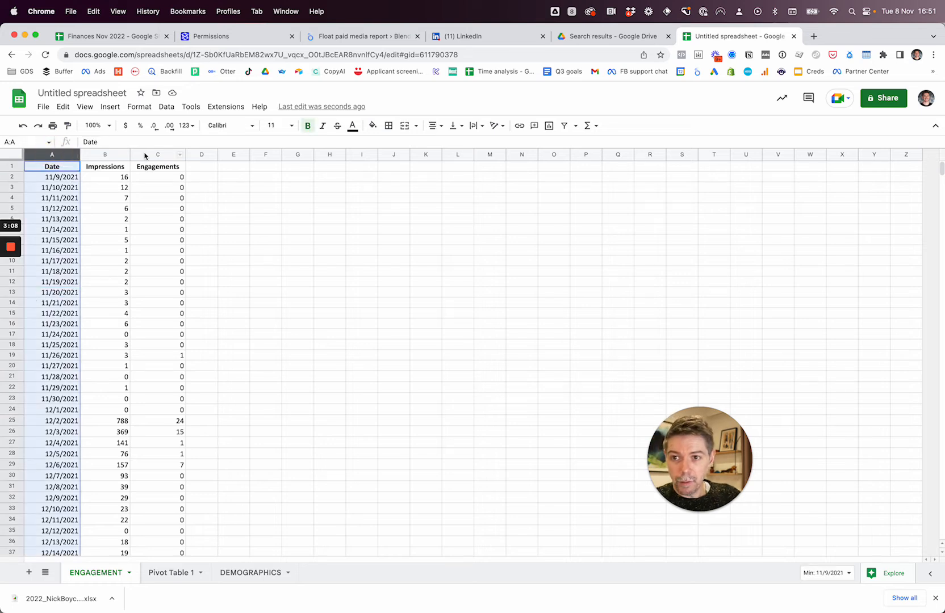
{"action": "left_click", "coordinate": [170, 155], "text": "shift"}
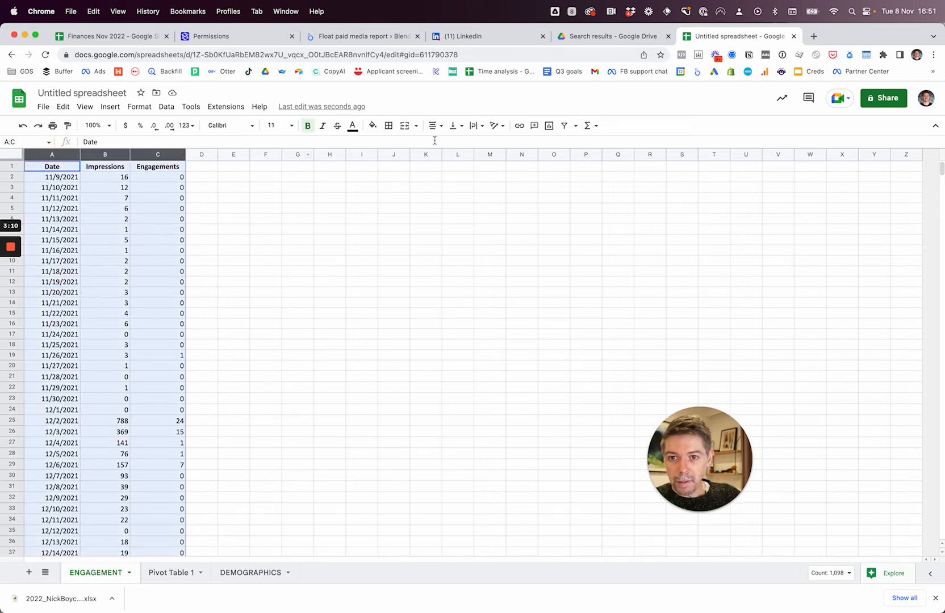
{"action": "left_click", "coordinate": [130, 108]}
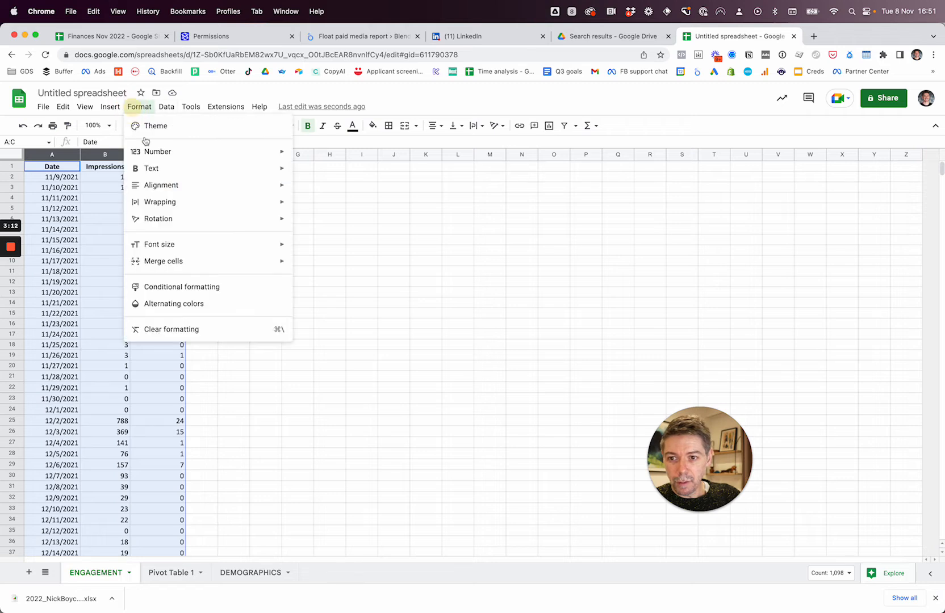
{"action": "left_click", "coordinate": [181, 331]}
{"action": "left_click", "coordinate": [278, 228]}
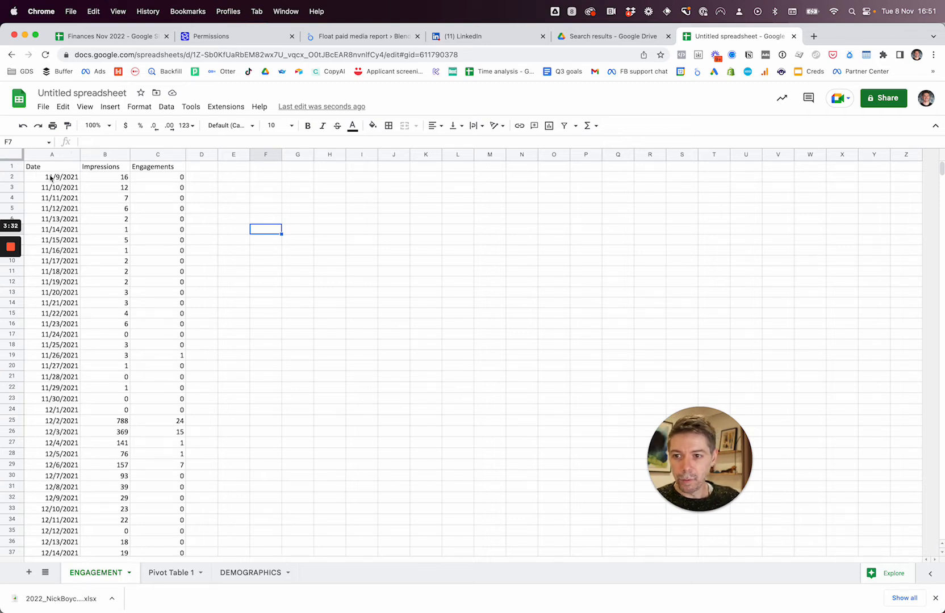
Group the dates in the Pivot Table 1 sheet by Year-Month.
{"action": "left_click", "coordinate": [176, 572]}
{"action": "left_click", "coordinate": [57, 220]}
{"action": "right_click", "coordinate": [56, 220]}
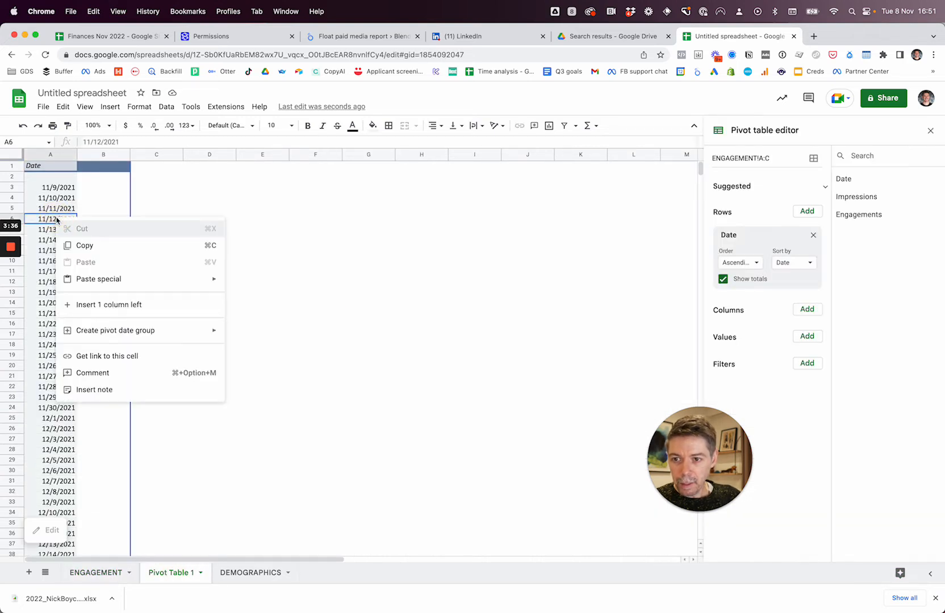
{"action": "mouse_move", "coordinate": [116, 338]}
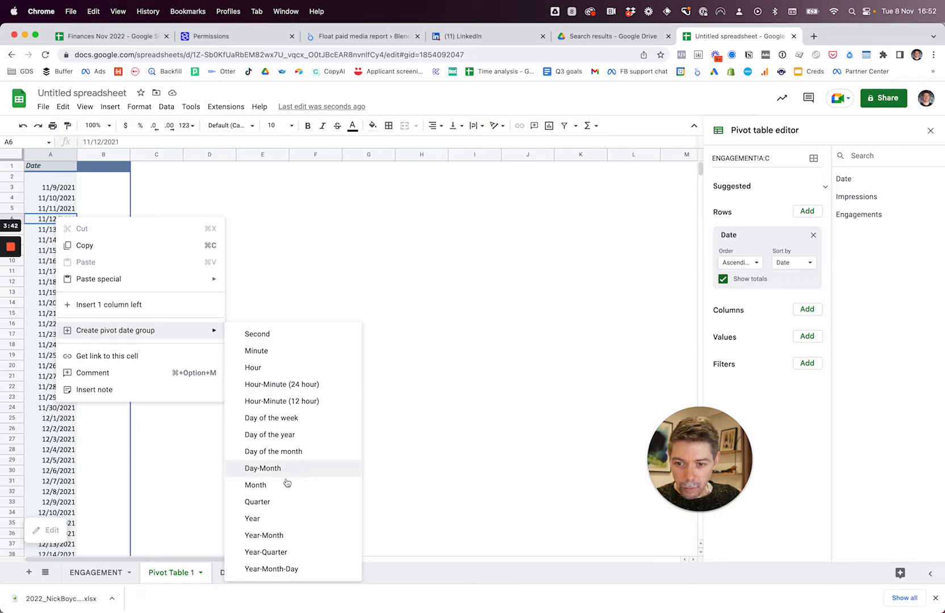
{"action": "left_click", "coordinate": [285, 538]}
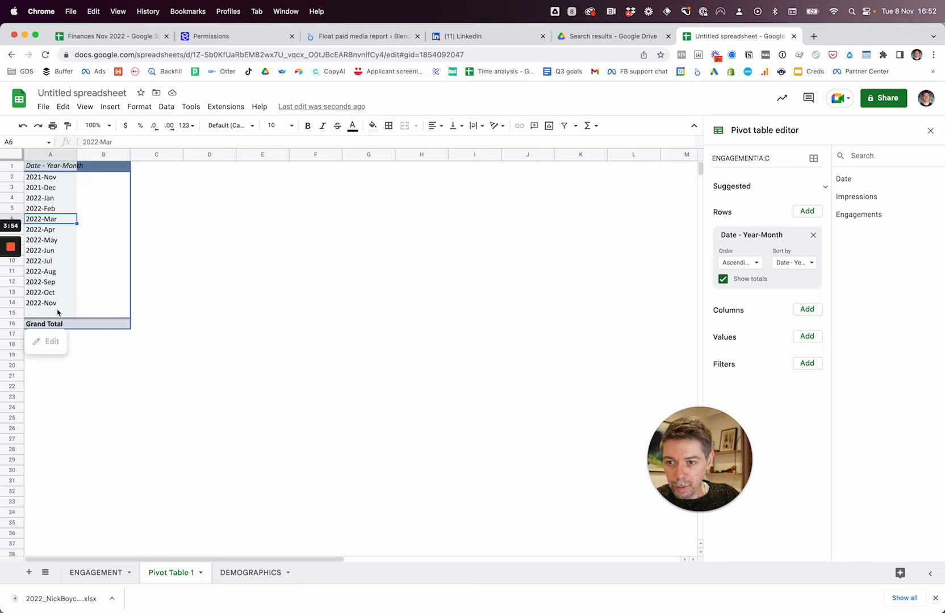
{"action": "left_click", "coordinate": [56, 179]}
{"action": "left_click", "coordinate": [56, 190]}
{"action": "left_click", "coordinate": [57, 200]}
{"action": "left_click", "coordinate": [57, 211]}
{"action": "left_click", "coordinate": [257, 199]}
{"action": "left_click", "coordinate": [67, 210]}
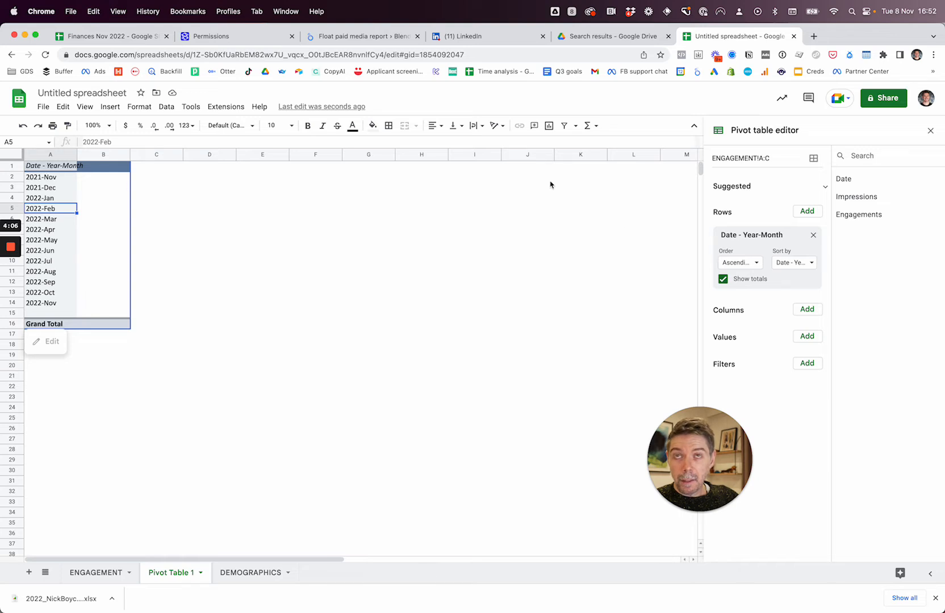
Add Impressions to the pivot table's values, summarized by SUM.
{"action": "left_click", "coordinate": [807, 337]}
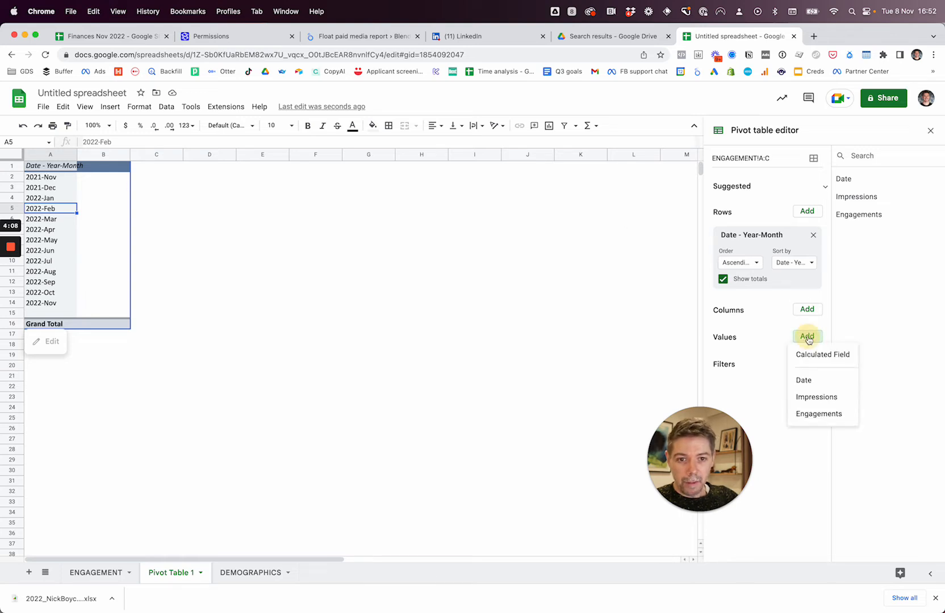
{"action": "left_click", "coordinate": [813, 397]}
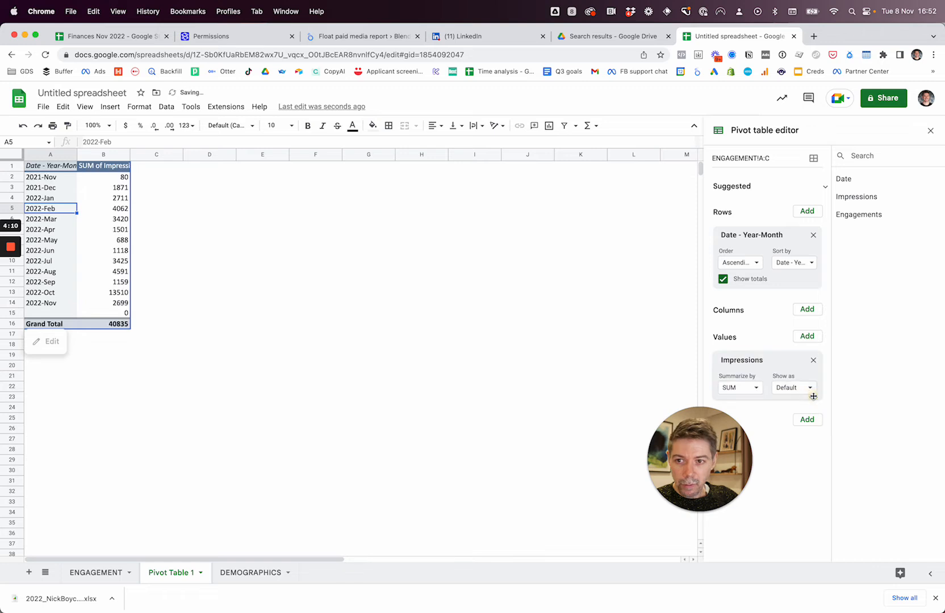
{"action": "left_click", "coordinate": [313, 252]}
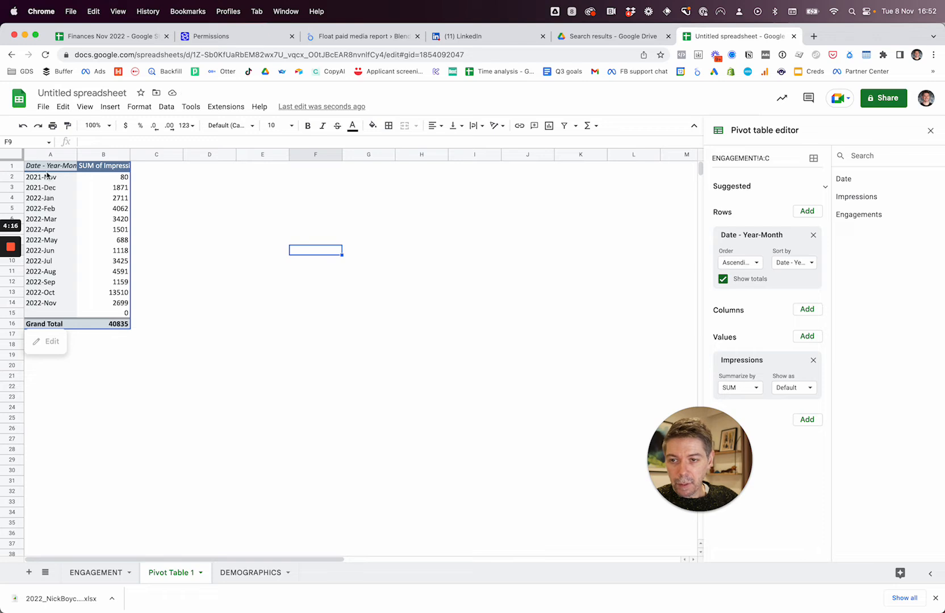
Insert a line chart of the monthly impressions from A1:B14 and place it beside the top of the pivot table.
{"action": "left_click_drag", "start_coordinate": [46, 167], "coordinate": [117, 304]}
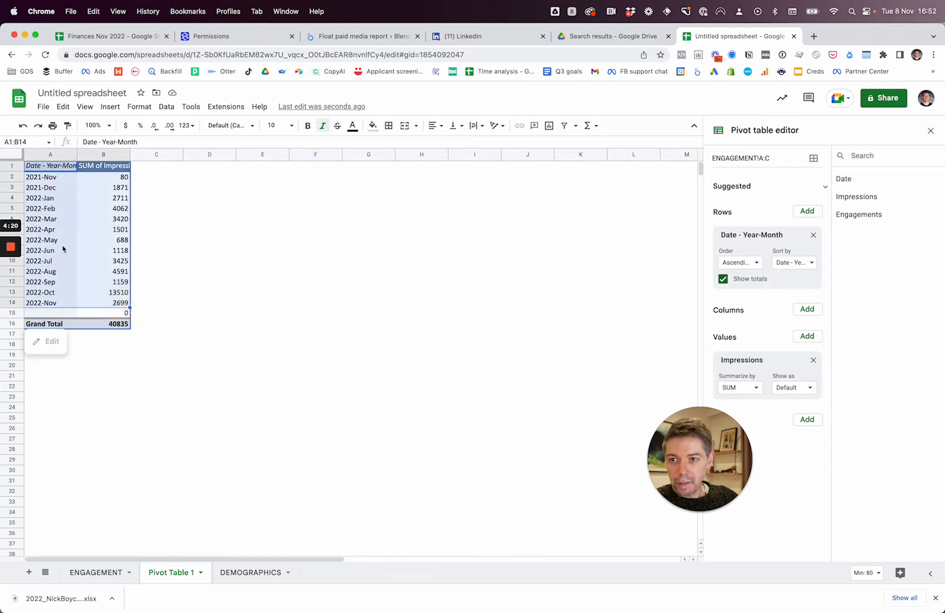
{"action": "left_click", "coordinate": [111, 106]}
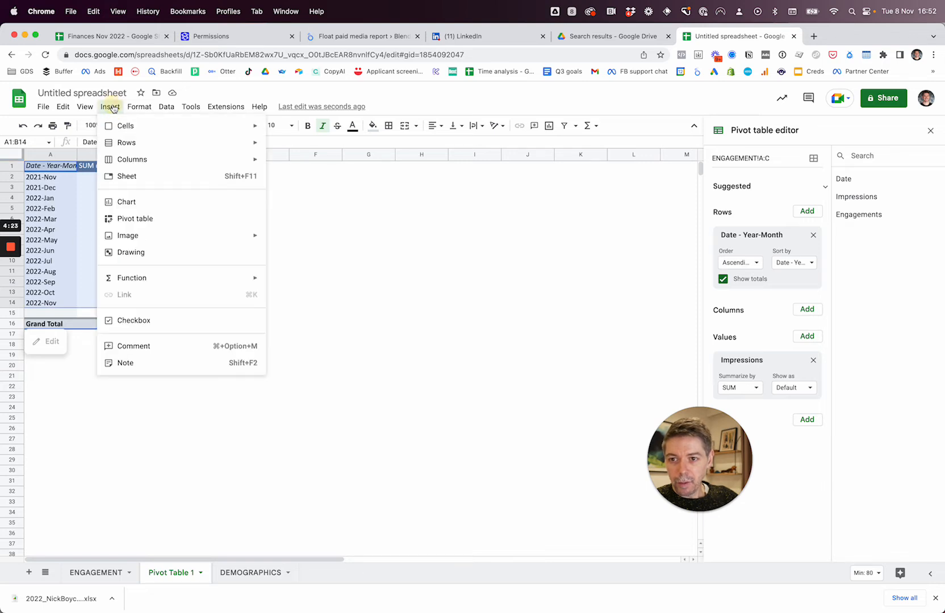
{"action": "left_click", "coordinate": [138, 203]}
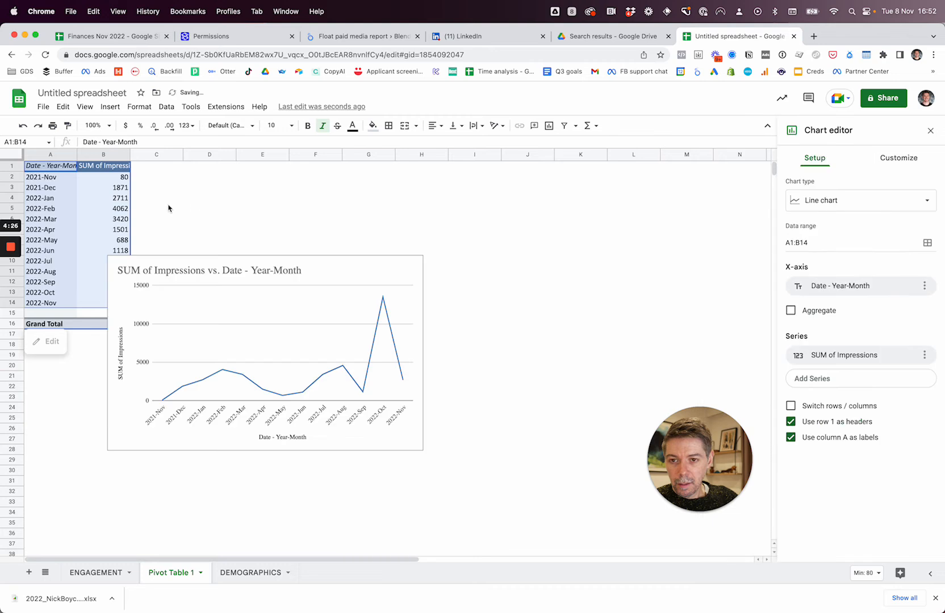
{"action": "left_click_drag", "start_coordinate": [199, 265], "coordinate": [202, 167]}
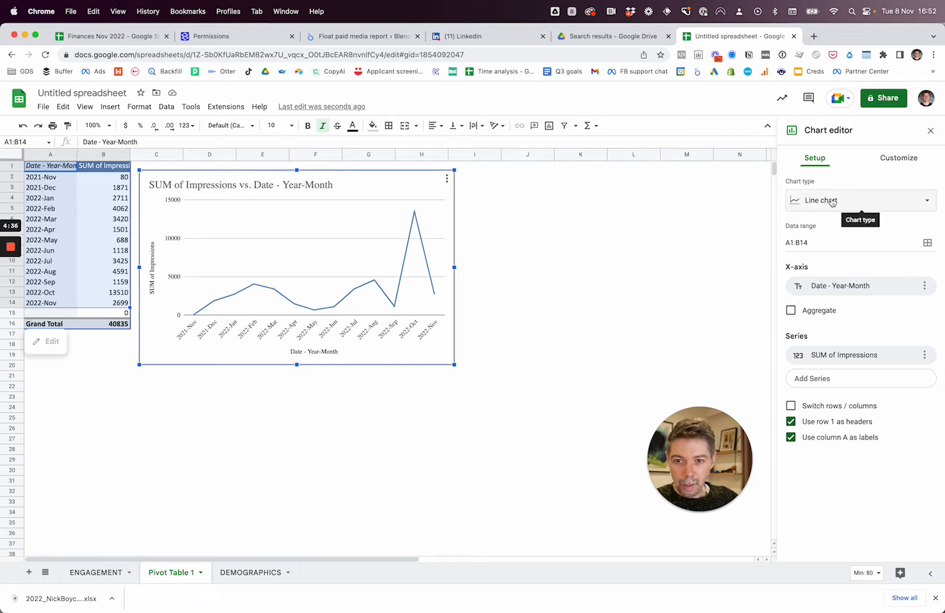
Turn on the Smooth chart style for the impressions line chart.
{"action": "left_click", "coordinate": [900, 159]}
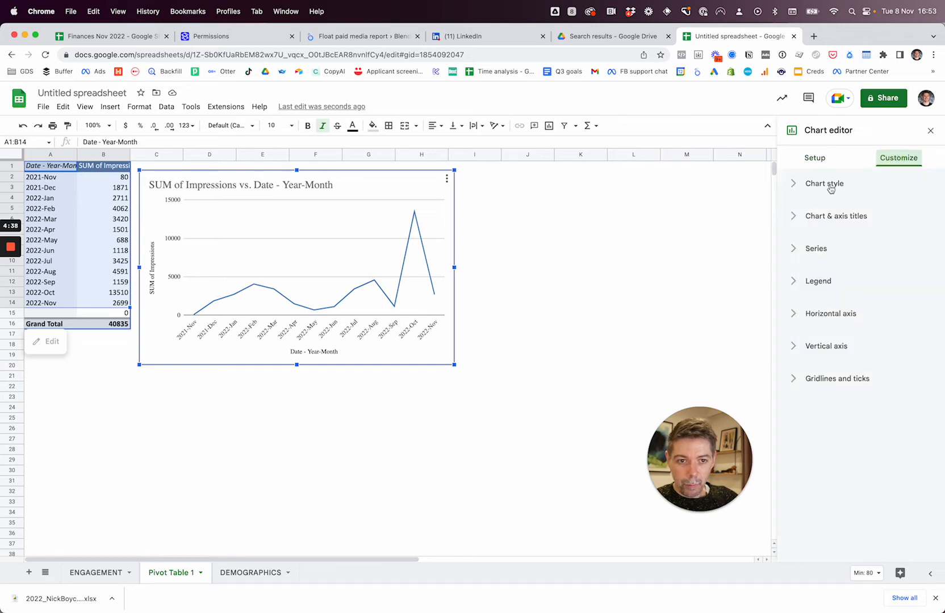
{"action": "left_click", "coordinate": [832, 185]}
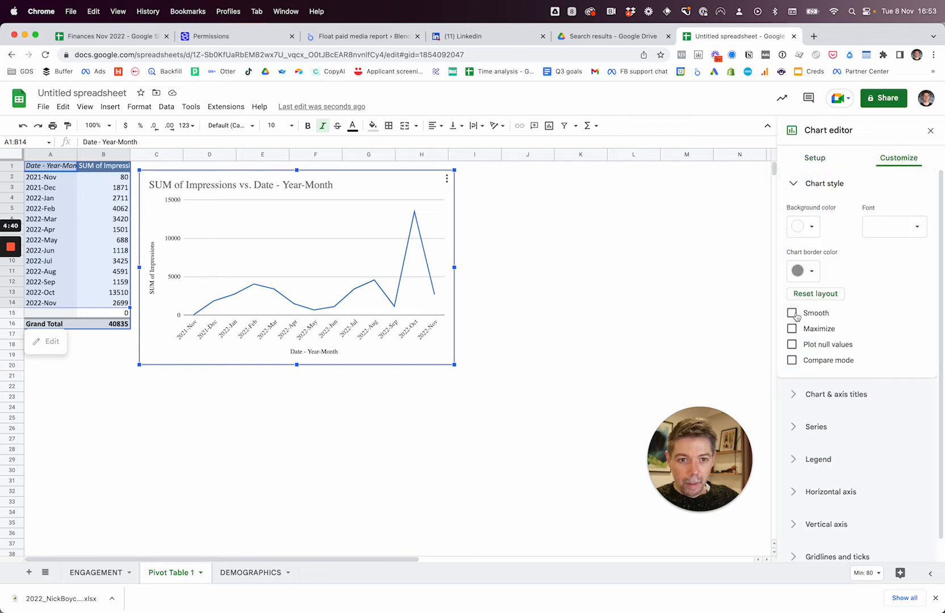
{"action": "left_click", "coordinate": [792, 313]}
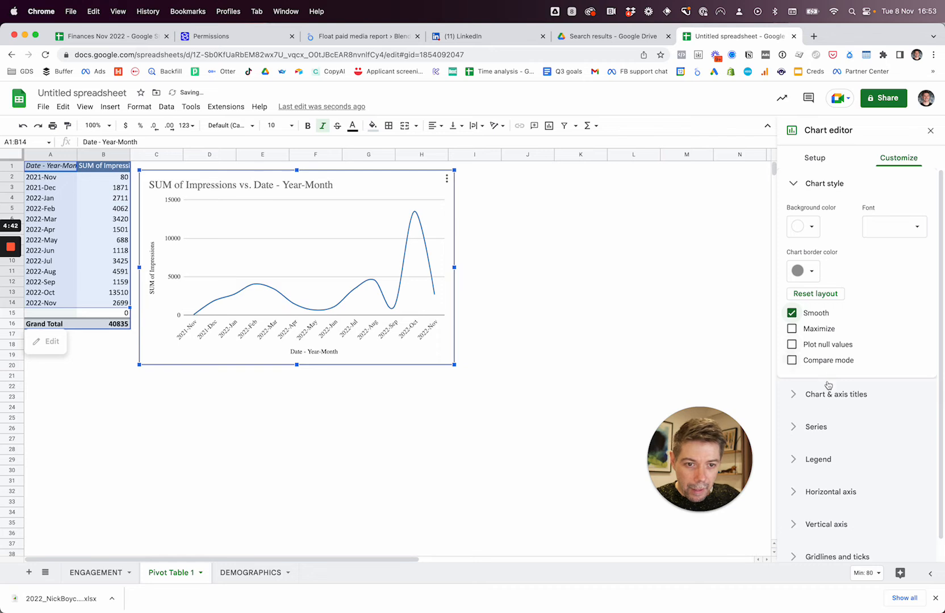
Try out data labels on the chart's SUM of Impressions series.
{"action": "left_click", "coordinate": [820, 428]}
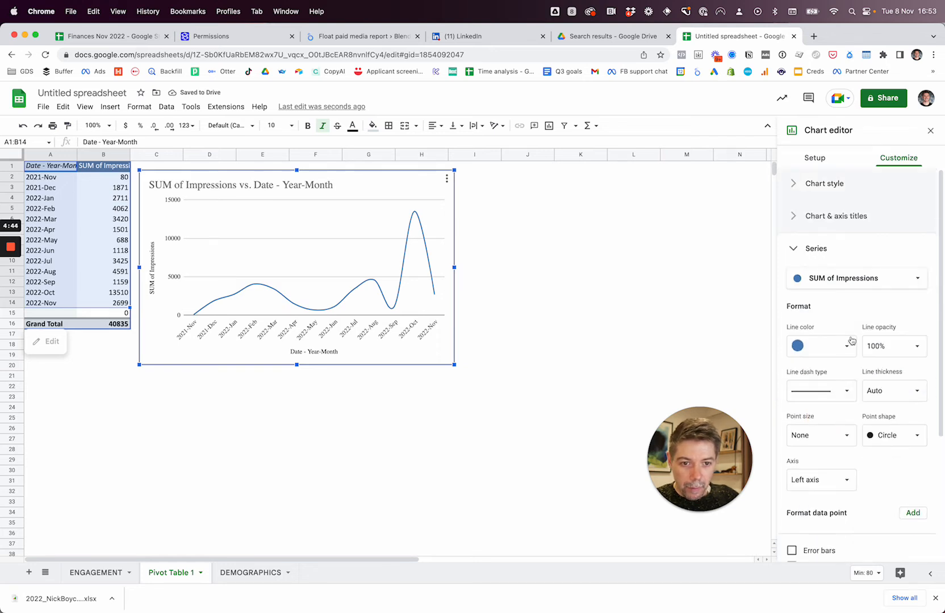
{"action": "scroll", "coordinate": [846, 319], "scroll_direction": "down", "scroll_amount": 1}
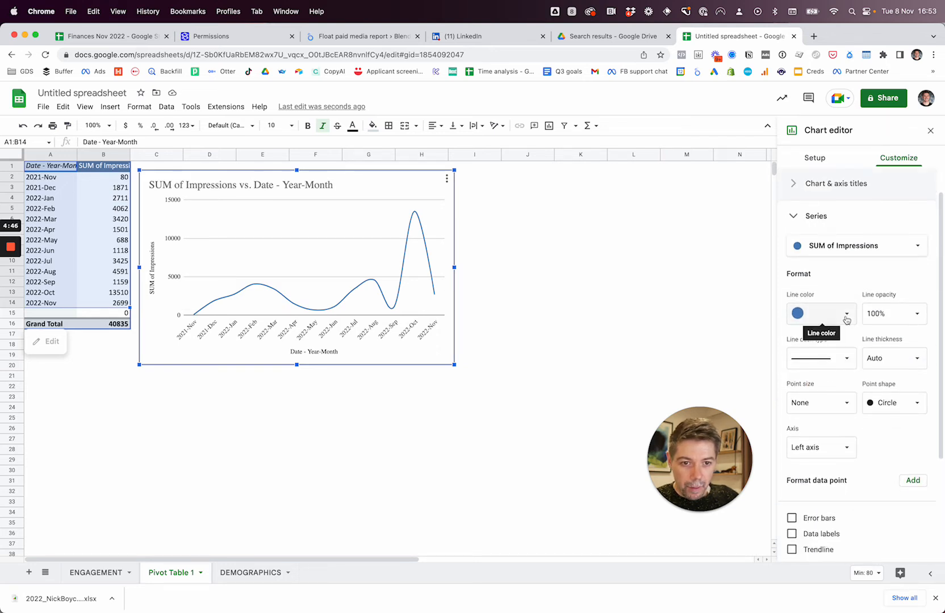
{"action": "scroll", "coordinate": [846, 319], "scroll_direction": "down", "scroll_amount": 3}
{"action": "left_click", "coordinate": [792, 454]}
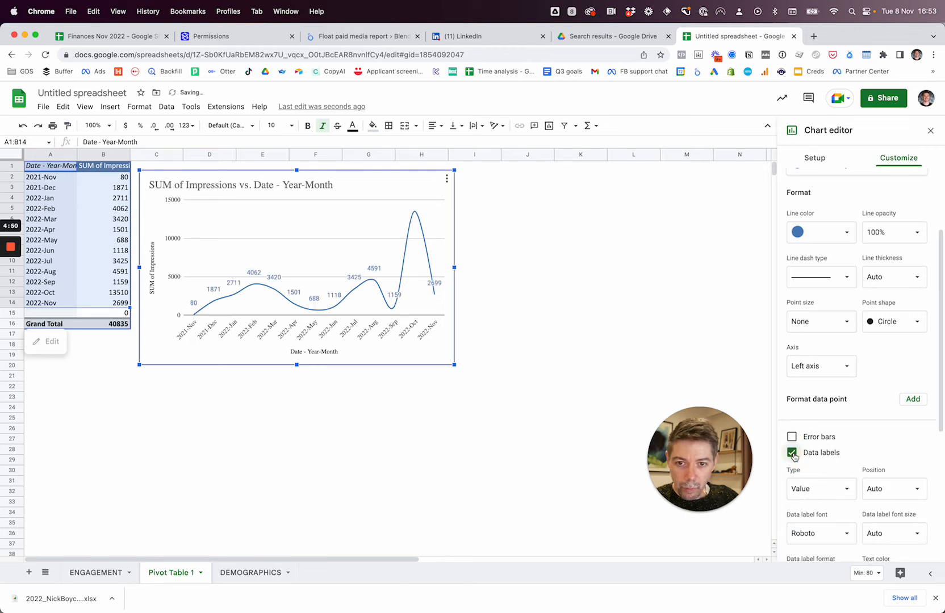
{"action": "scroll", "coordinate": [801, 453], "scroll_direction": "down", "scroll_amount": 2}
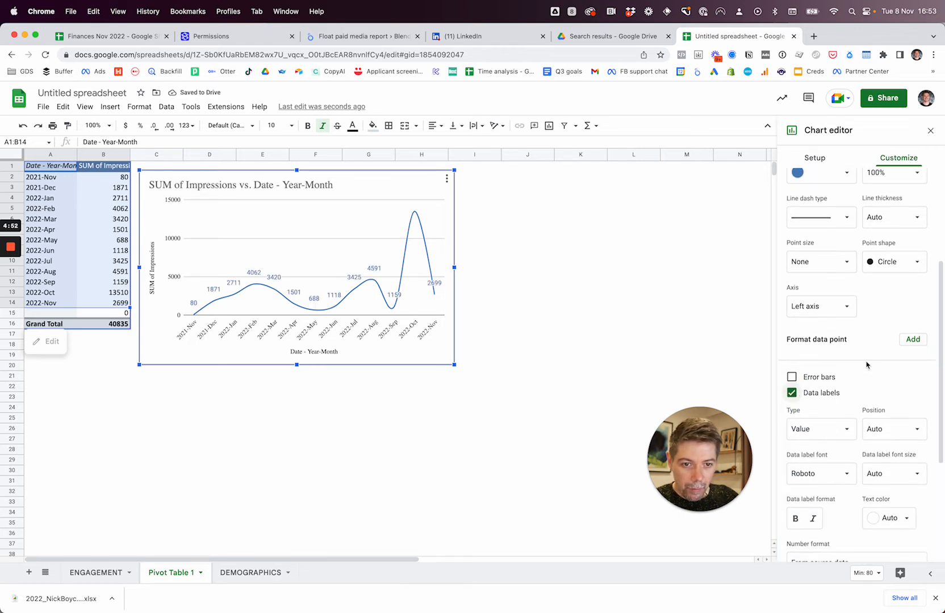
{"action": "scroll", "coordinate": [863, 360], "scroll_direction": "down", "scroll_amount": 3}
{"action": "left_click", "coordinate": [792, 315]}
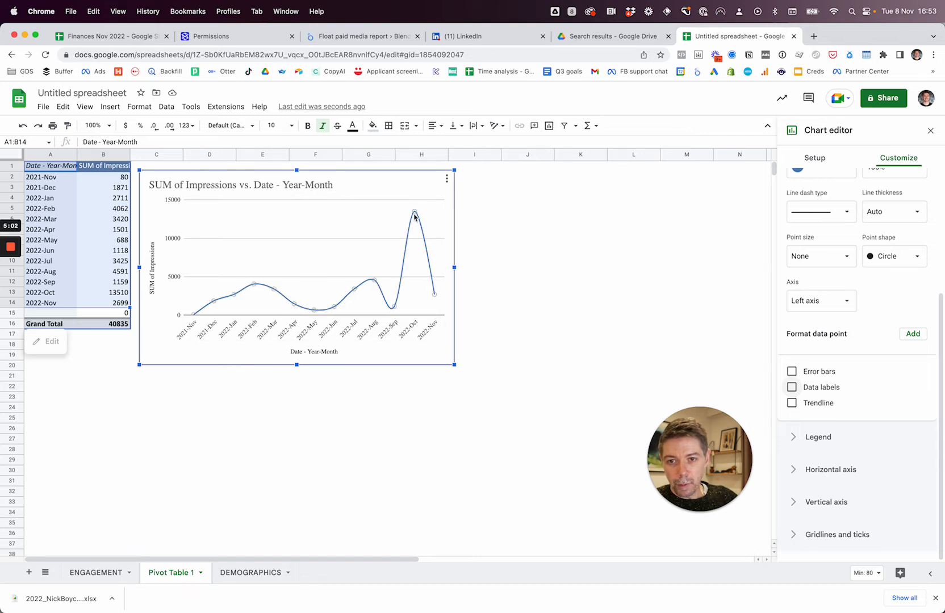
Move the chart away from column C and add Engagements to the pivot table's values, summarized by SUM.
{"action": "left_click_drag", "start_coordinate": [367, 181], "coordinate": [436, 183]}
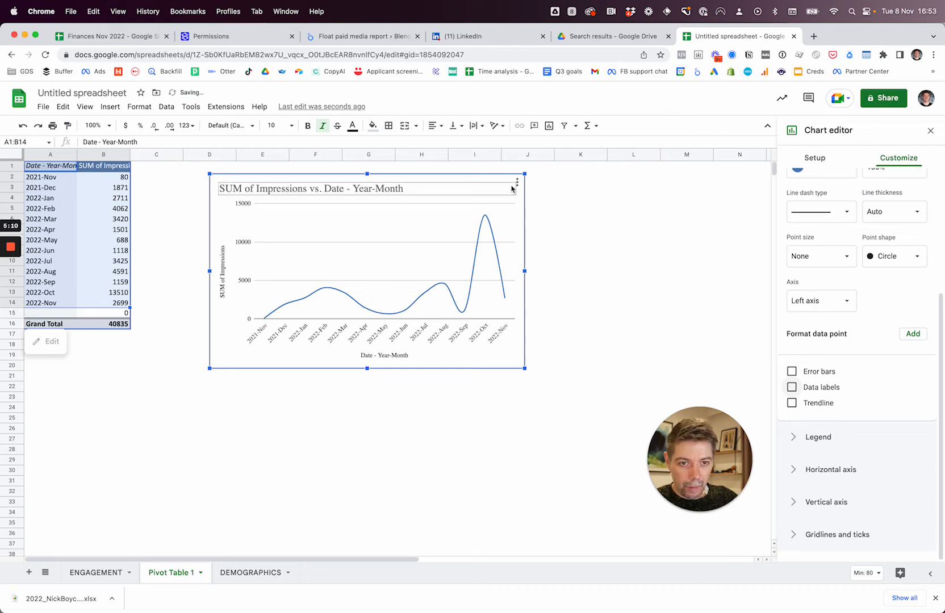
{"action": "left_click", "coordinate": [104, 191]}
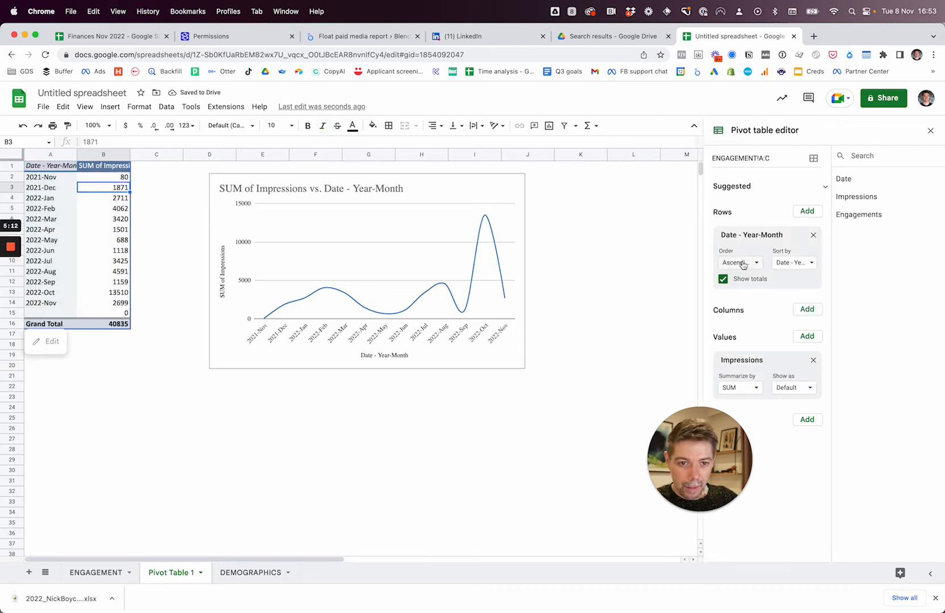
{"action": "left_click", "coordinate": [807, 336]}
{"action": "left_click", "coordinate": [817, 413]}
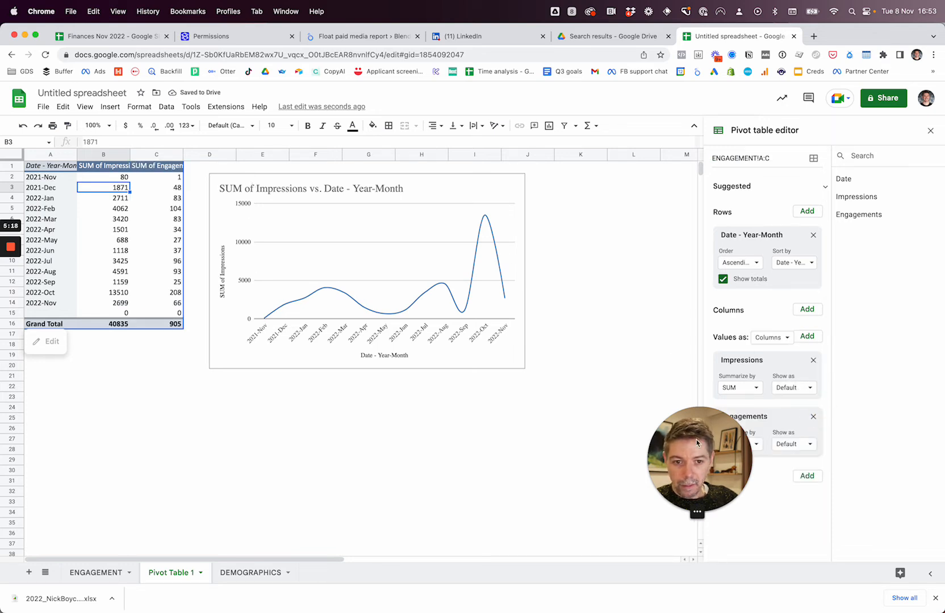
{"action": "left_click_drag", "start_coordinate": [700, 448], "coordinate": [568, 472]}
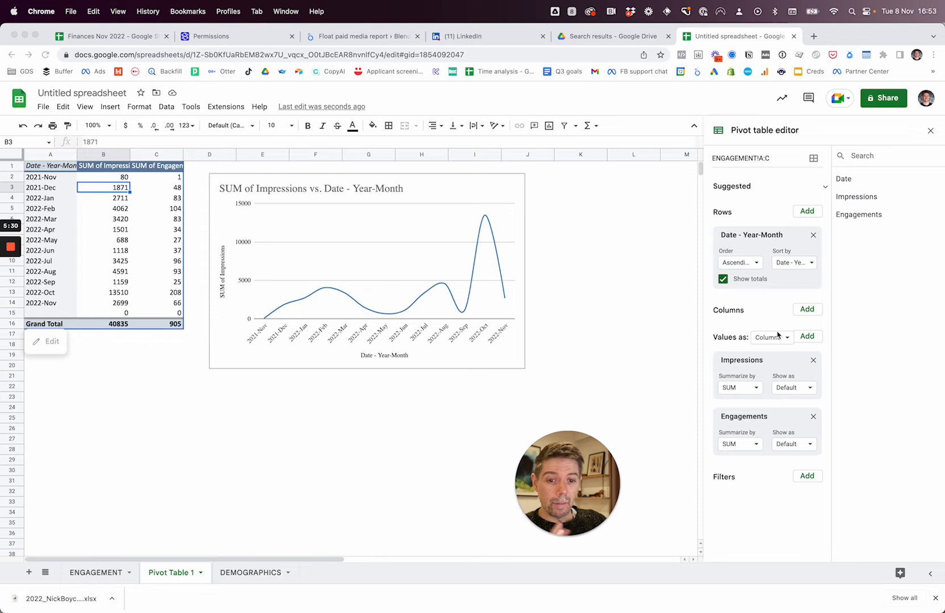
{"action": "left_click", "coordinate": [198, 580]}
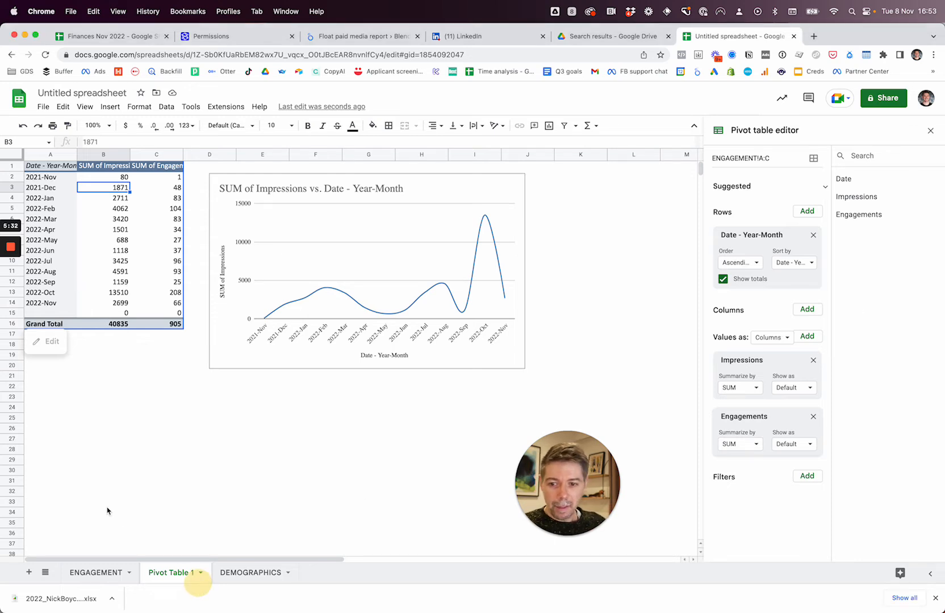
{"action": "left_click_drag", "start_coordinate": [563, 500], "coordinate": [528, 509]}
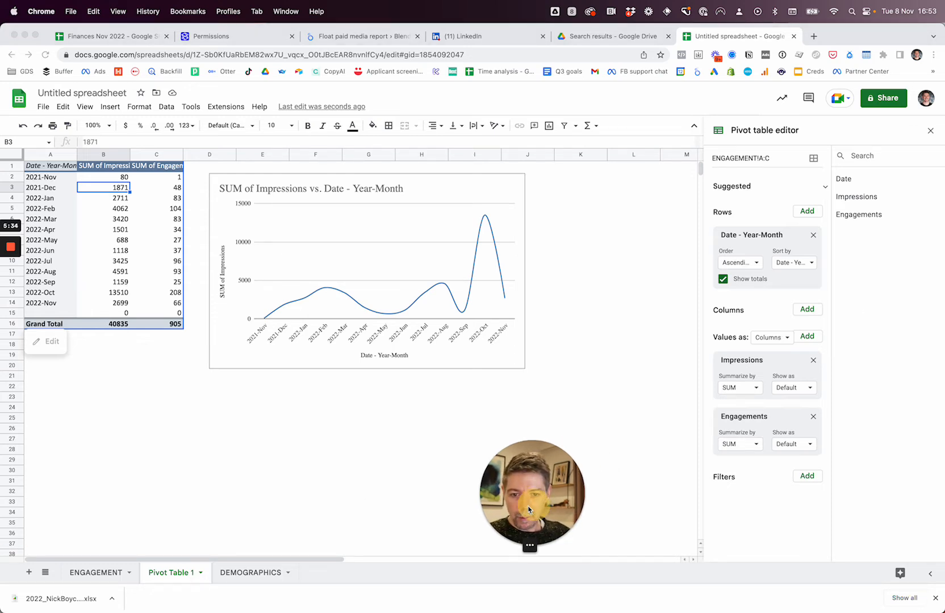
{"action": "left_click", "coordinate": [500, 544]}
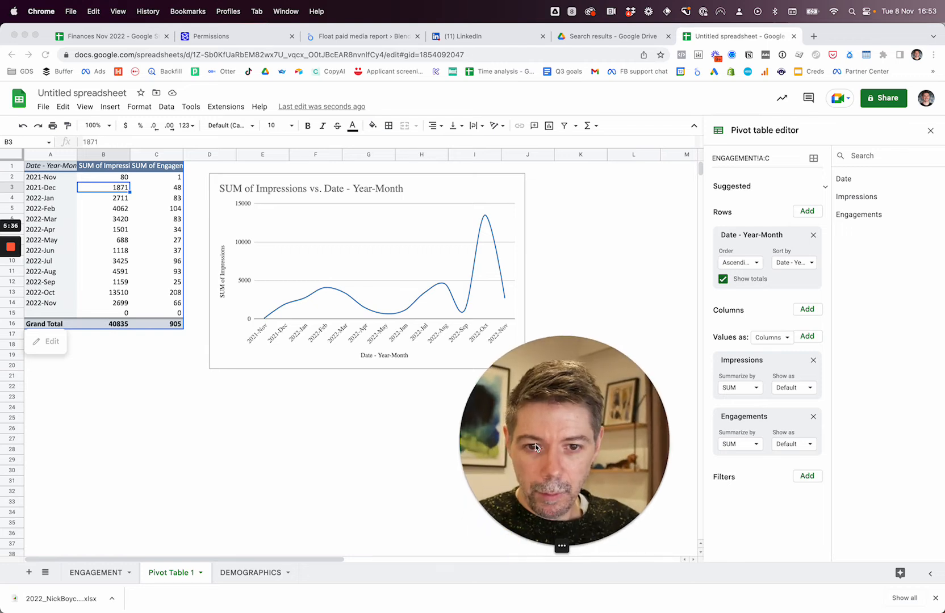
Add a calculated field to the pivot table's values with the formula =Engagements/Impressions, summarized by SUM.
{"action": "left_click_drag", "start_coordinate": [536, 447], "coordinate": [528, 397]}
{"action": "left_click", "coordinate": [788, 330]}
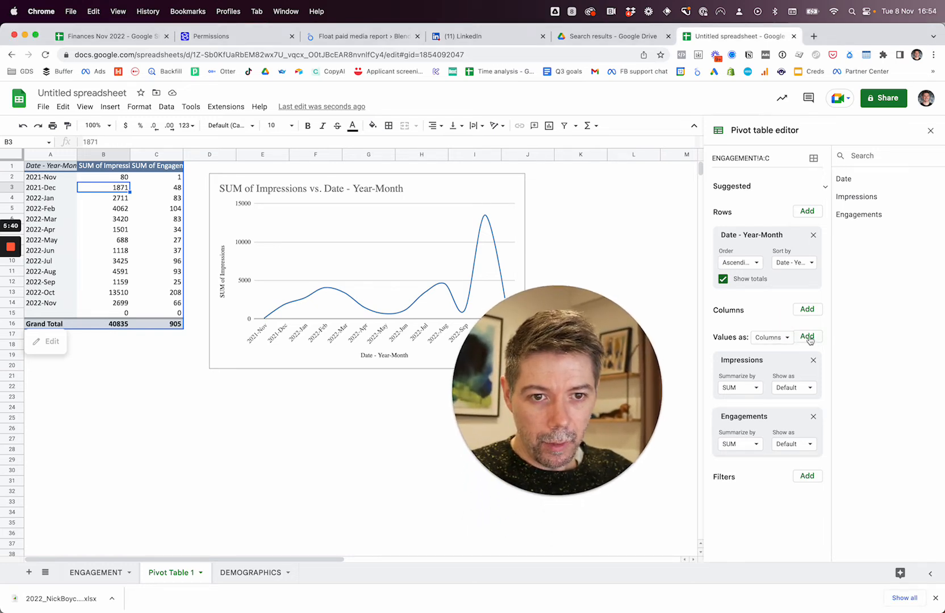
{"action": "left_click", "coordinate": [807, 337]}
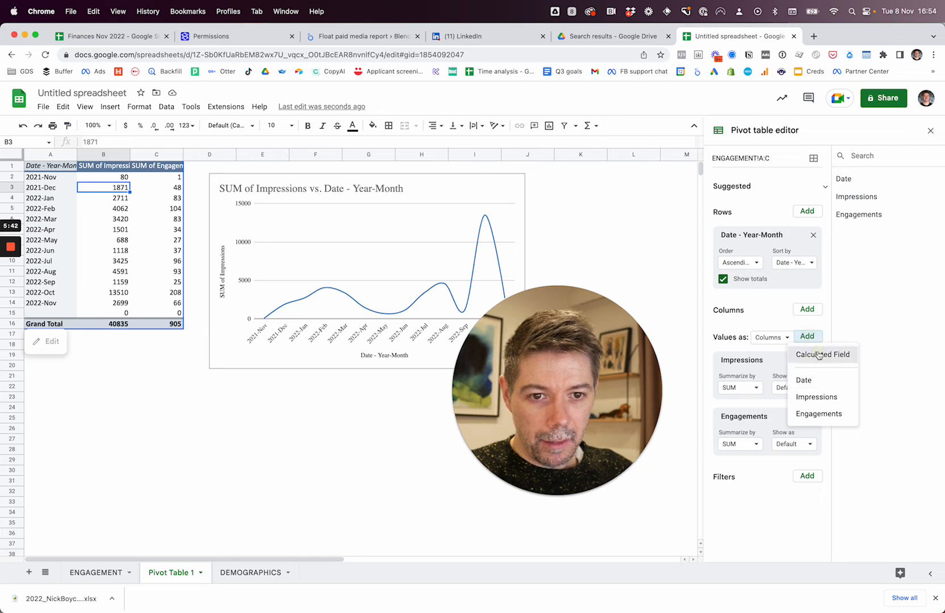
{"action": "left_click", "coordinate": [818, 355]}
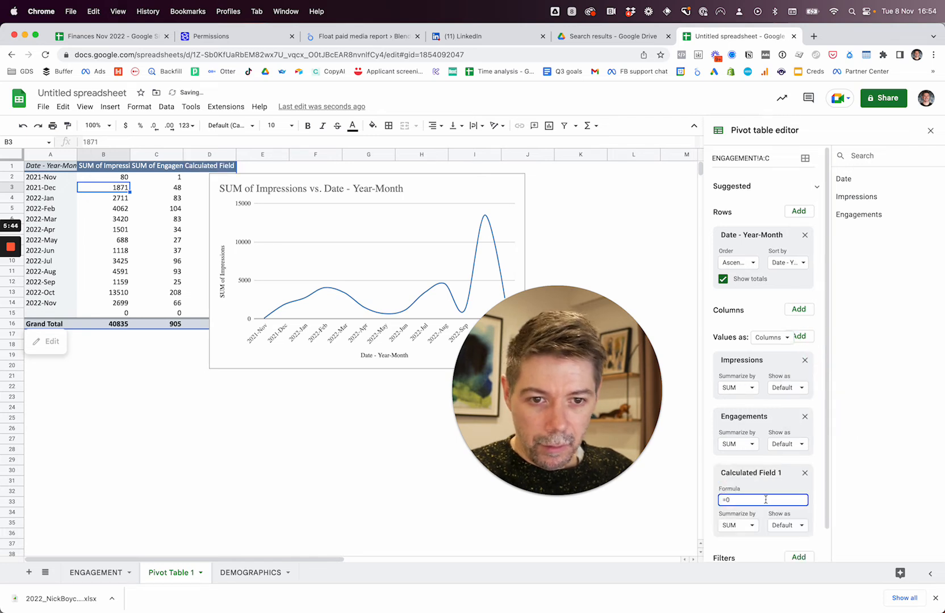
{"action": "key", "text": "BackSpace"}
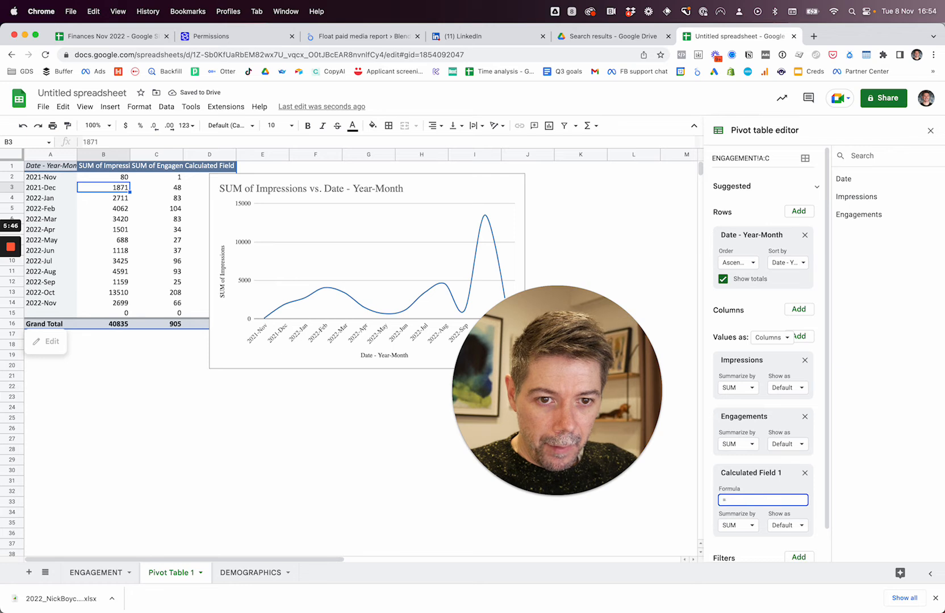
{"action": "type", "text": "Enag"}
{"action": "key", "text": "BackSpace"}
{"action": "key", "text": "BackSpace"}
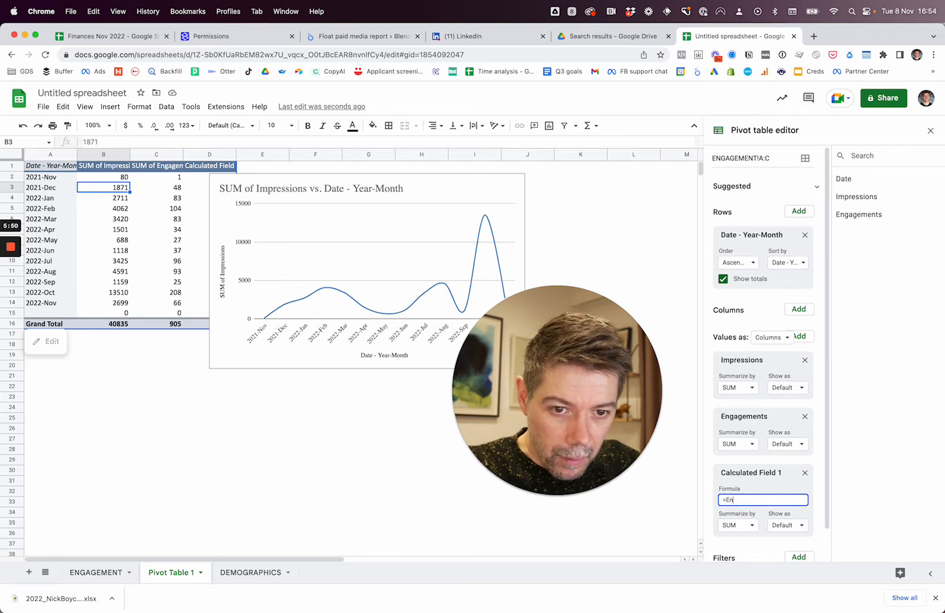
{"action": "type", "text": "gageme"}
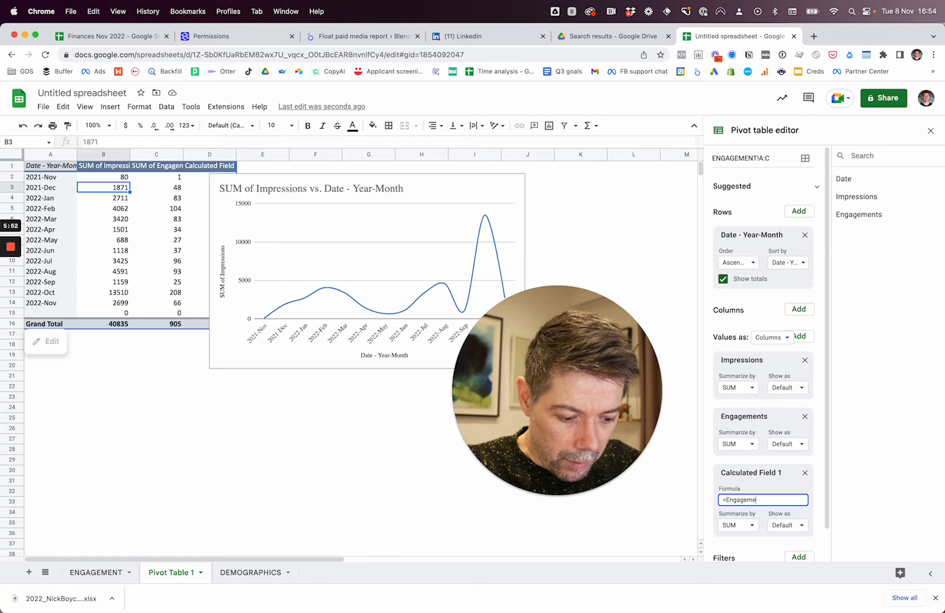
{"action": "type", "text": "nts/"}
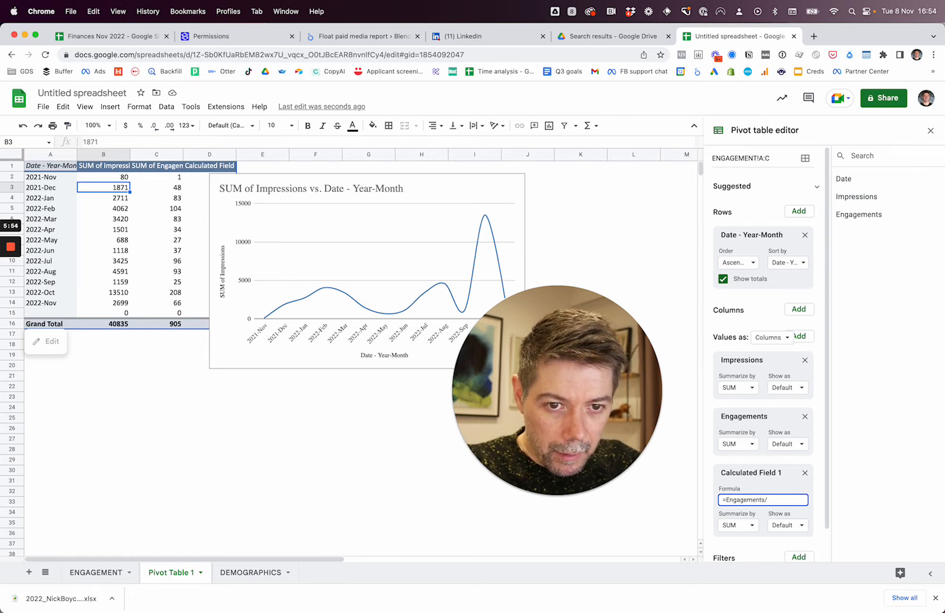
{"action": "type", "text": "Impressions"}
{"action": "key", "text": "Return"}
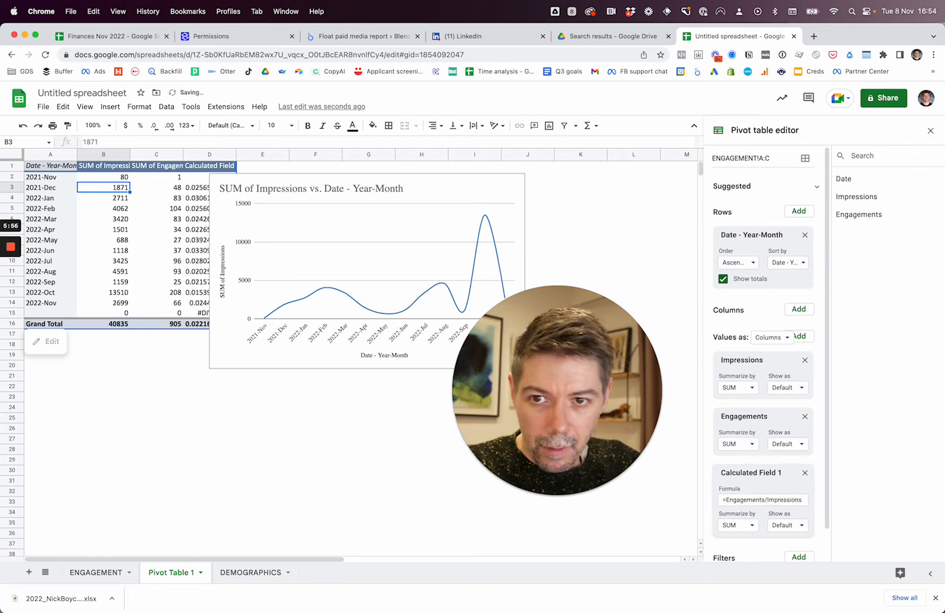
Move the chart clear of column D and format the calculated field column as percentages.
{"action": "left_click_drag", "start_coordinate": [443, 185], "coordinate": [545, 181]}
{"action": "left_click", "coordinate": [218, 186]}
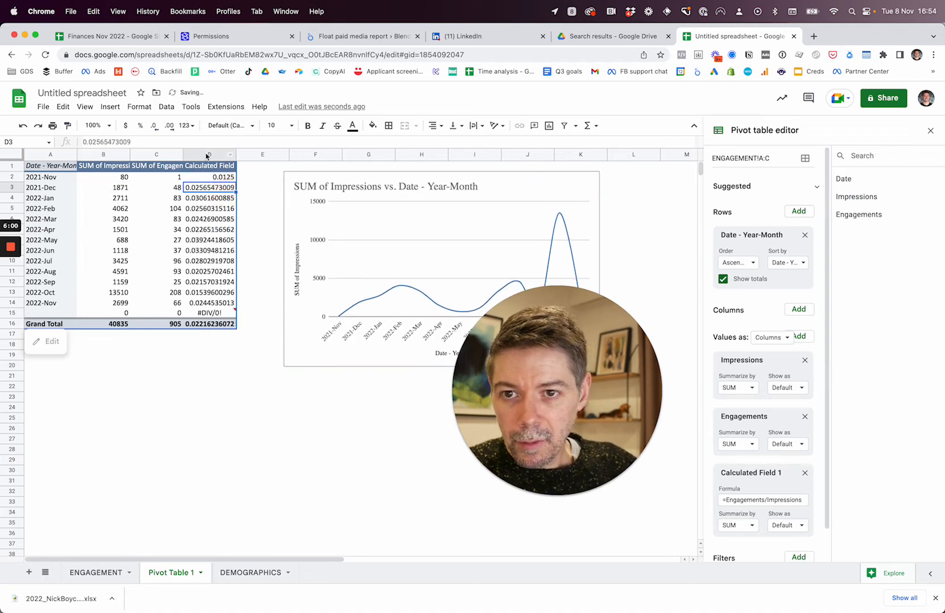
{"action": "left_click", "coordinate": [209, 155]}
{"action": "left_click", "coordinate": [139, 125]}
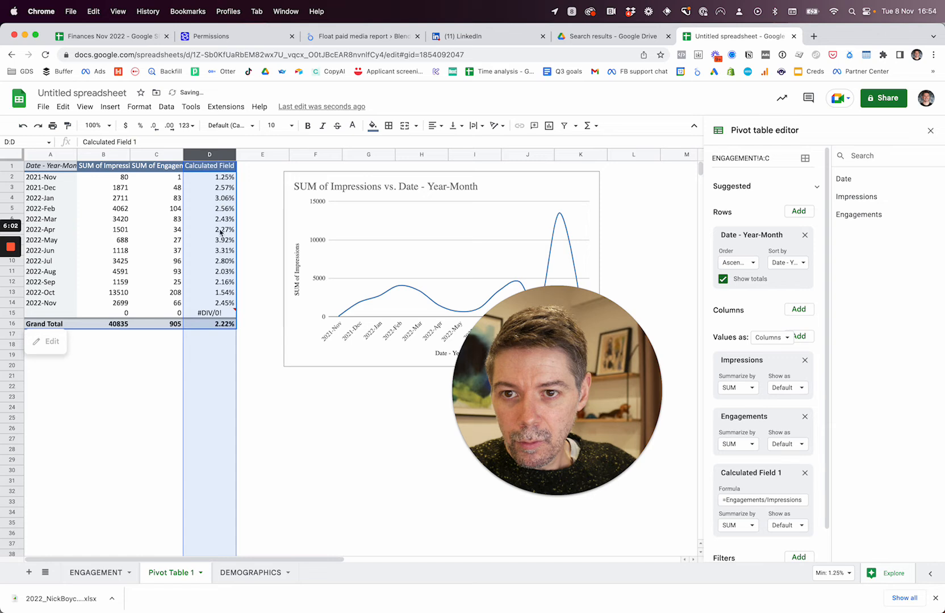
Filter the pivot table by Date with the condition Is not empty to exclude the blank row.
{"action": "left_click", "coordinate": [62, 313]}
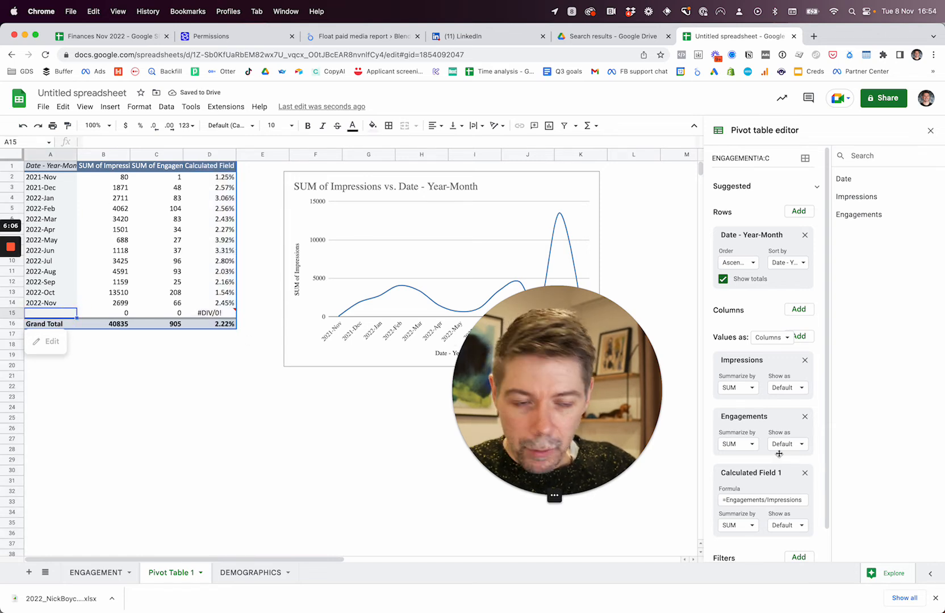
{"action": "scroll", "coordinate": [779, 453], "scroll_direction": "down", "scroll_amount": 2}
{"action": "left_click", "coordinate": [797, 524]}
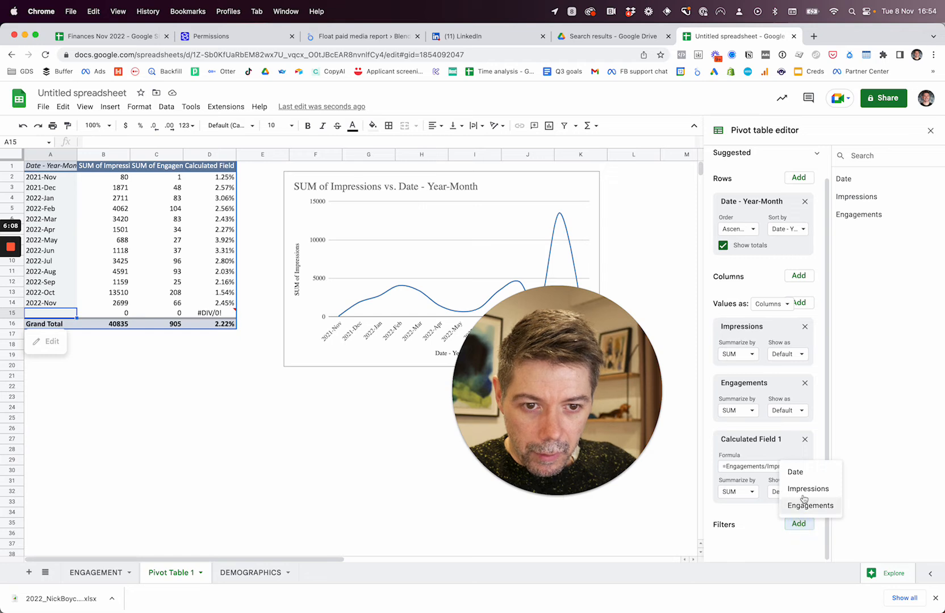
{"action": "left_click", "coordinate": [798, 474]}
{"action": "scroll", "coordinate": [766, 516], "scroll_direction": "down", "scroll_amount": 1}
{"action": "left_click", "coordinate": [759, 530]}
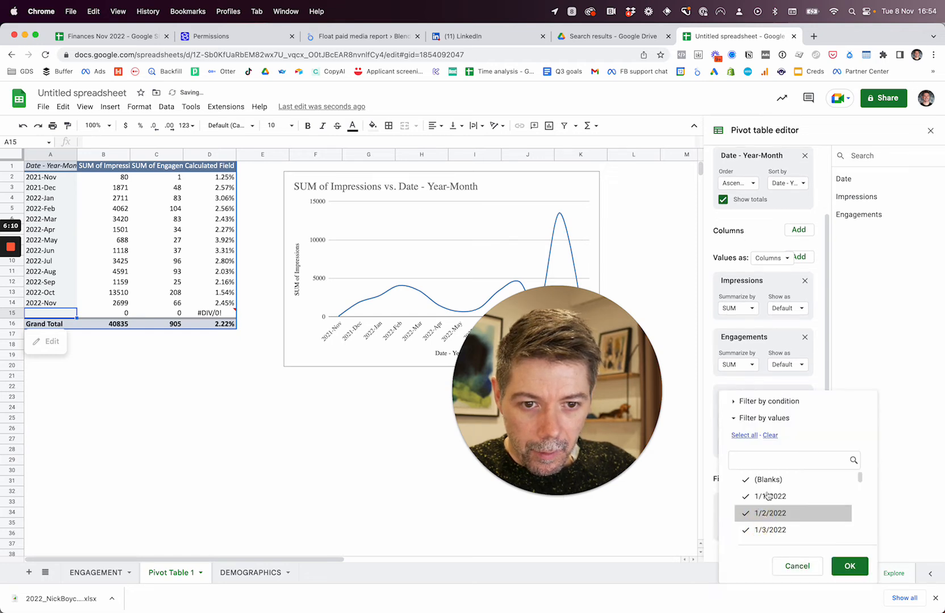
{"action": "left_click", "coordinate": [767, 420]}
{"action": "left_click", "coordinate": [771, 514]}
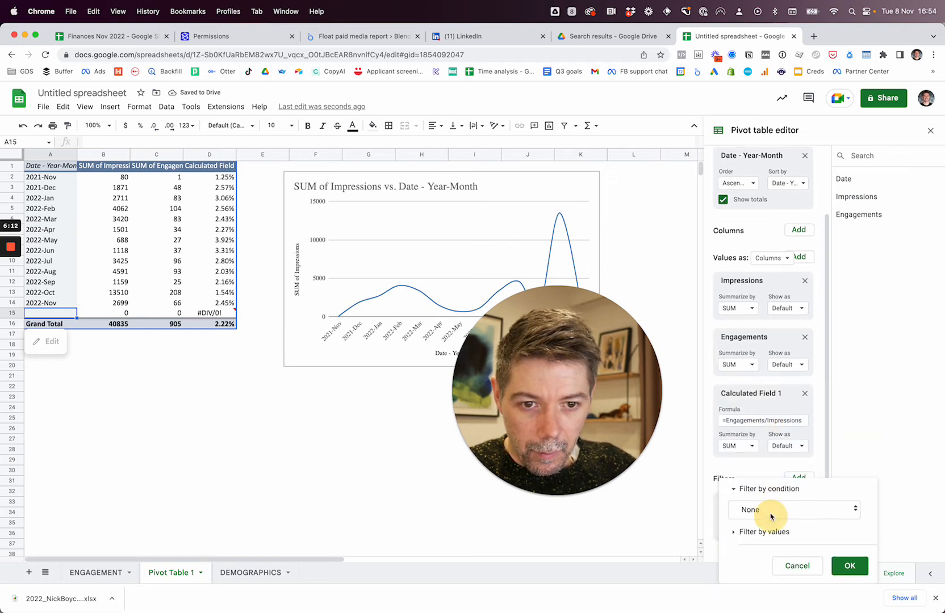
{"action": "left_click", "coordinate": [776, 511]}
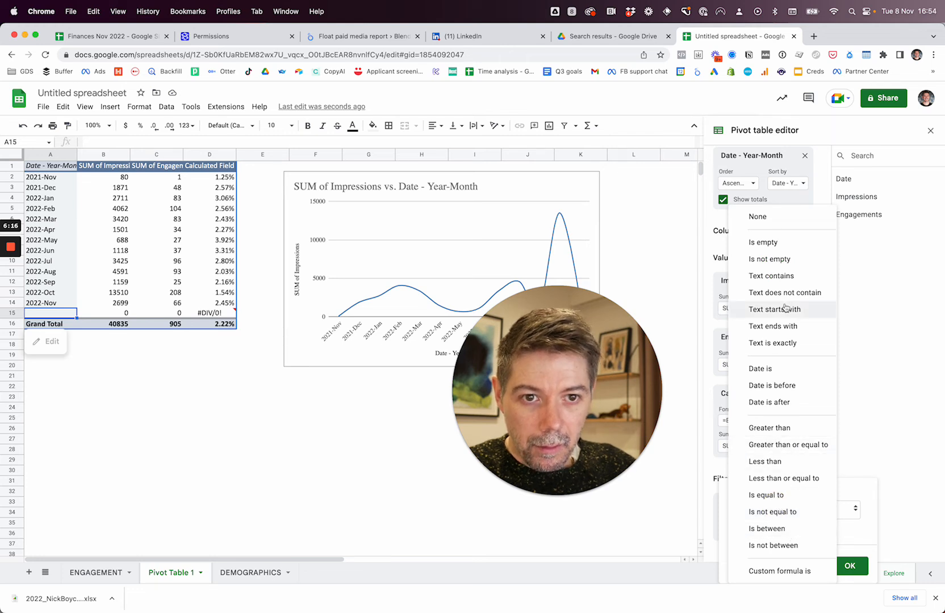
{"action": "left_click", "coordinate": [769, 259]}
{"action": "left_click", "coordinate": [850, 565]}
{"action": "left_click", "coordinate": [279, 411]}
Move the impressions chart closer to the pivot table, aligned with the top of row 1.
{"action": "left_click", "coordinate": [501, 180]}
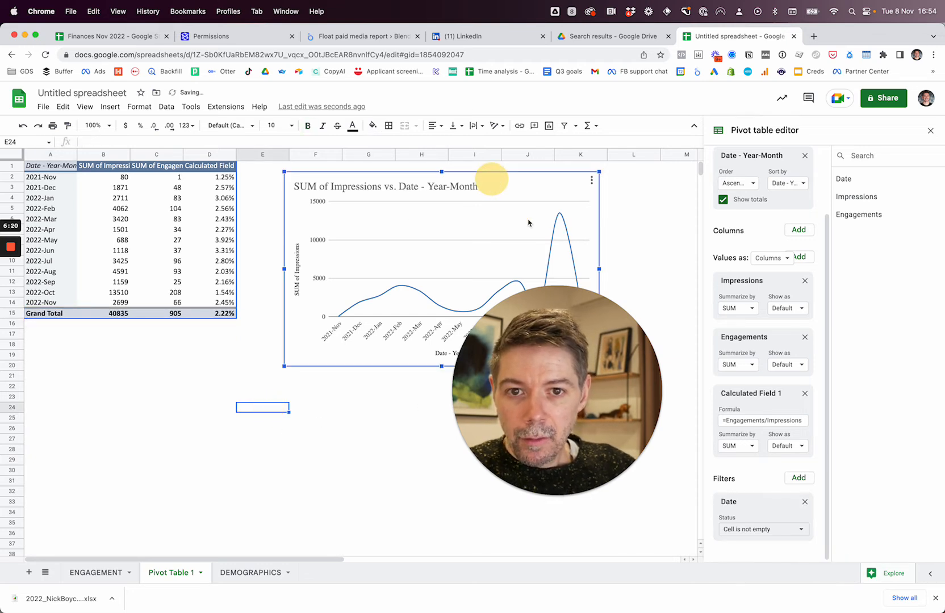
{"action": "left_click_drag", "start_coordinate": [561, 304], "coordinate": [173, 372]}
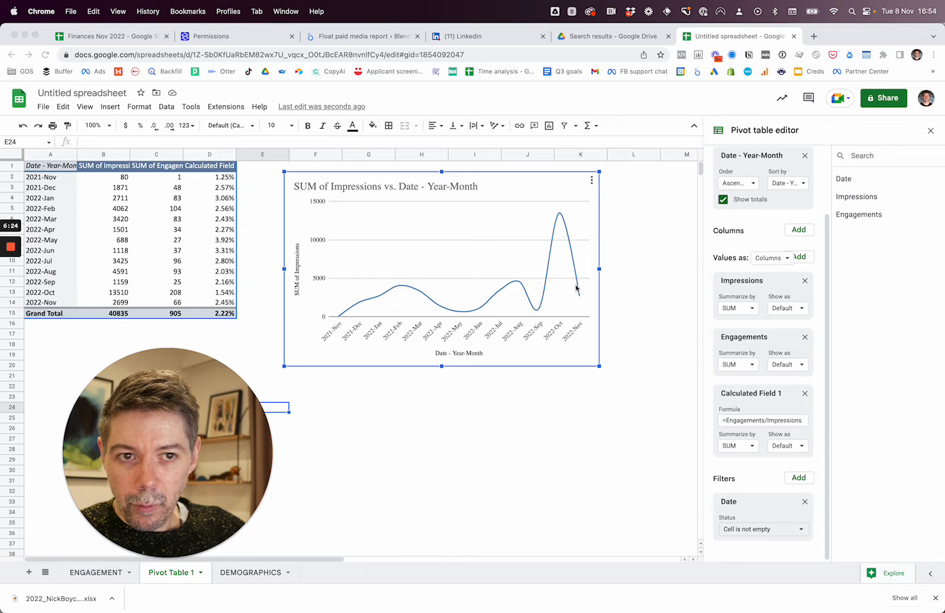
{"action": "left_click_drag", "start_coordinate": [533, 187], "coordinate": [502, 178]}
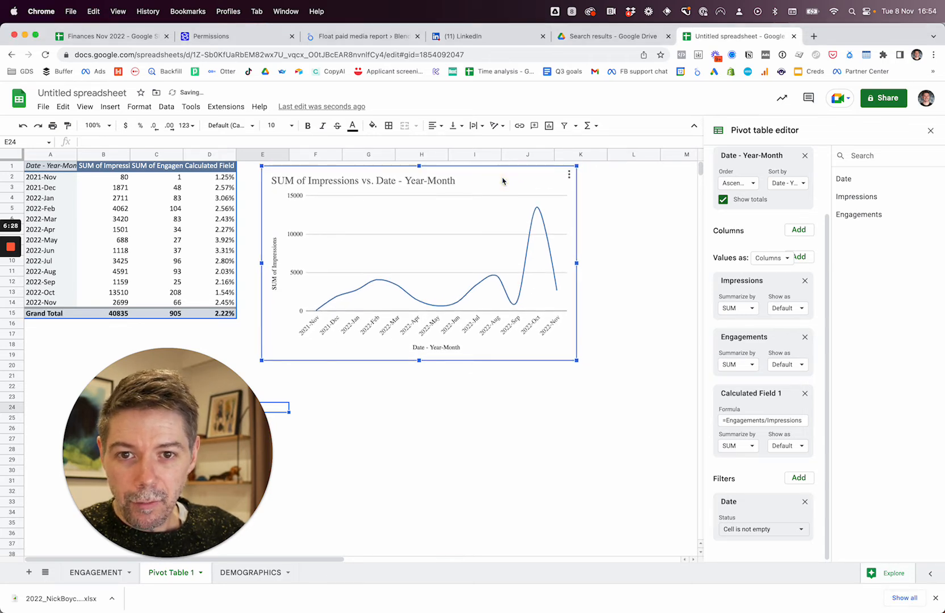
Set the pivot table's source data range to ENGAGEMENT!A:D.
{"action": "scroll", "coordinate": [813, 221], "scroll_direction": "up", "scroll_amount": 3}
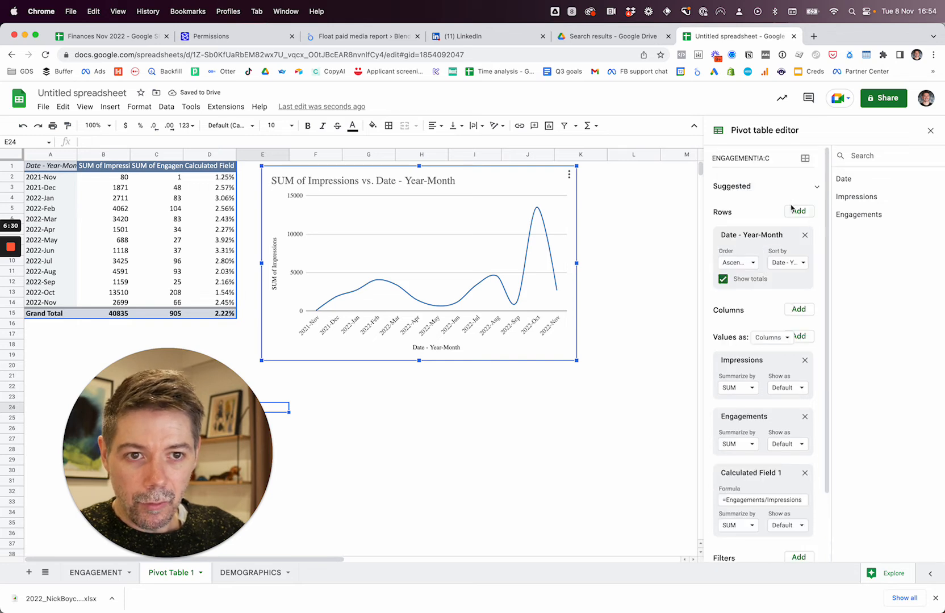
{"action": "left_click", "coordinate": [805, 159]}
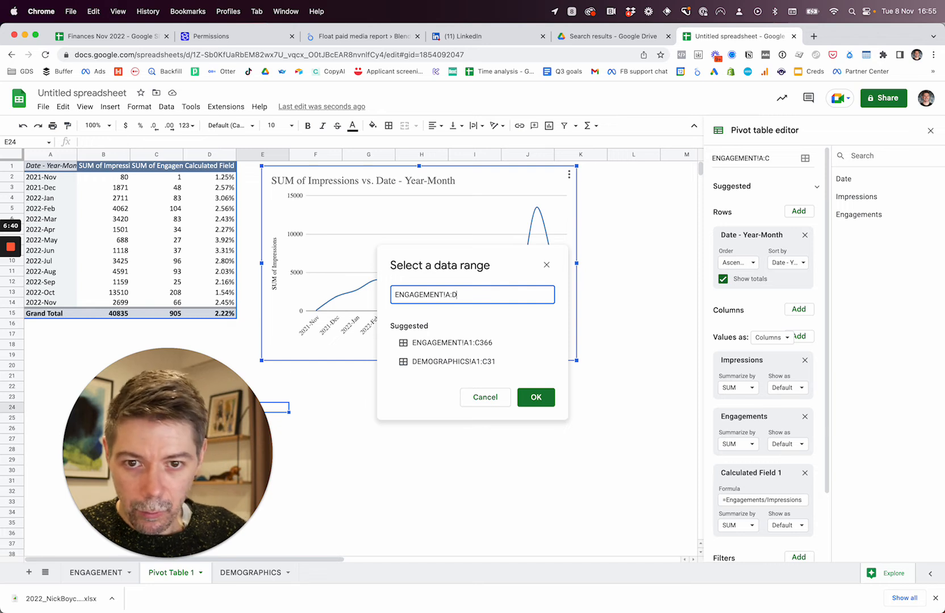
{"action": "left_click", "coordinate": [536, 397]}
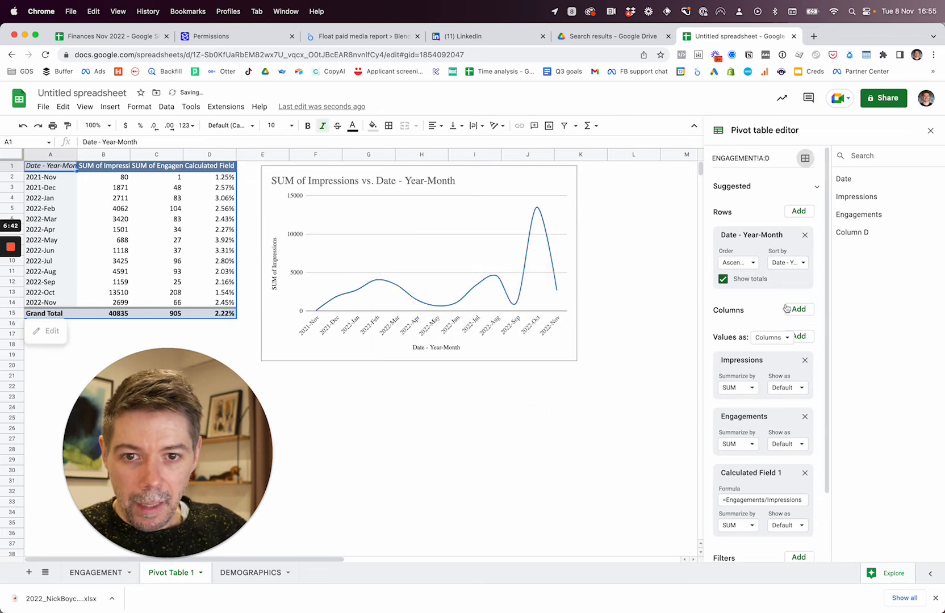
Shift the impressions chart down about two rows and change its type to Combo chart.
{"action": "left_click", "coordinate": [483, 176]}
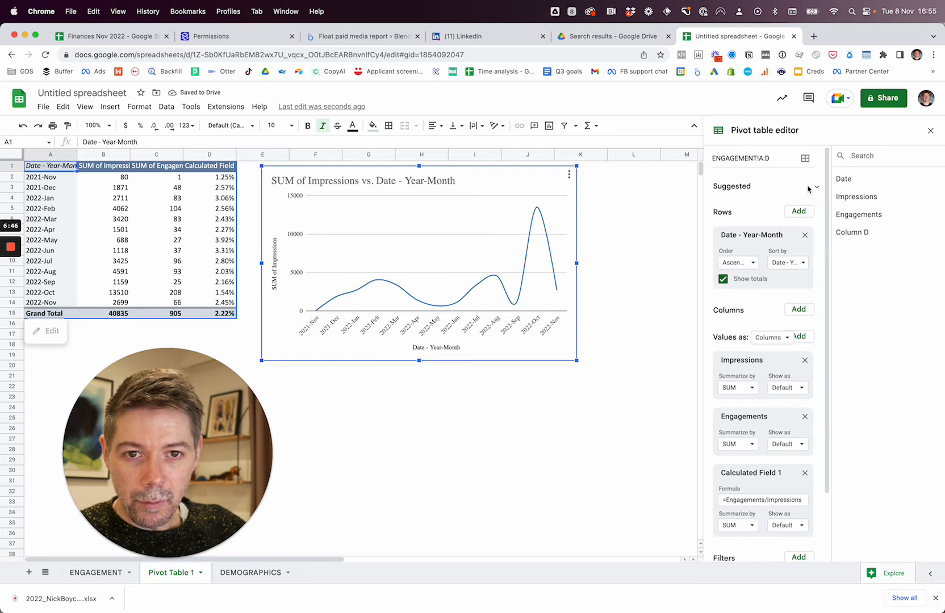
{"action": "left_click_drag", "start_coordinate": [489, 178], "coordinate": [490, 199]}
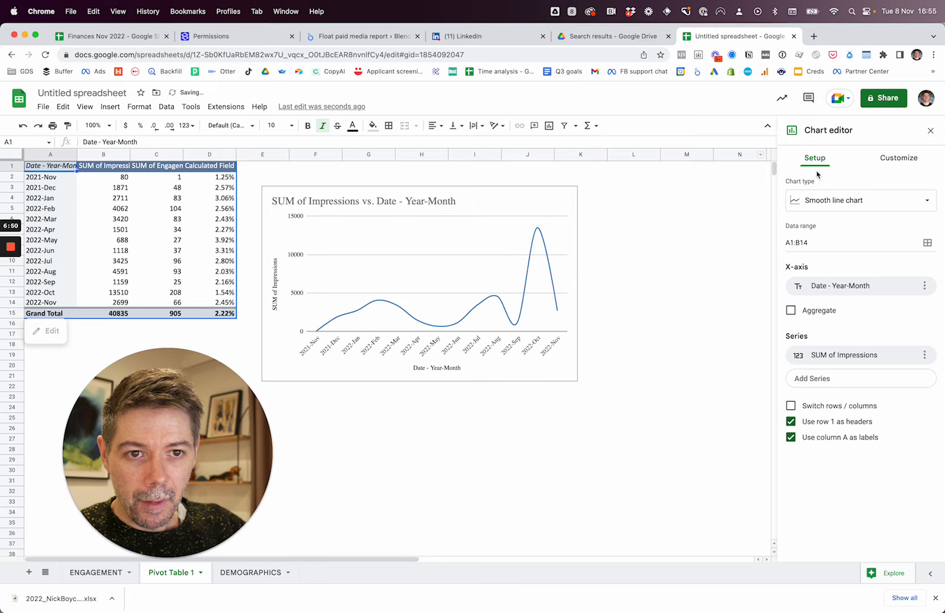
{"action": "left_click", "coordinate": [851, 200]}
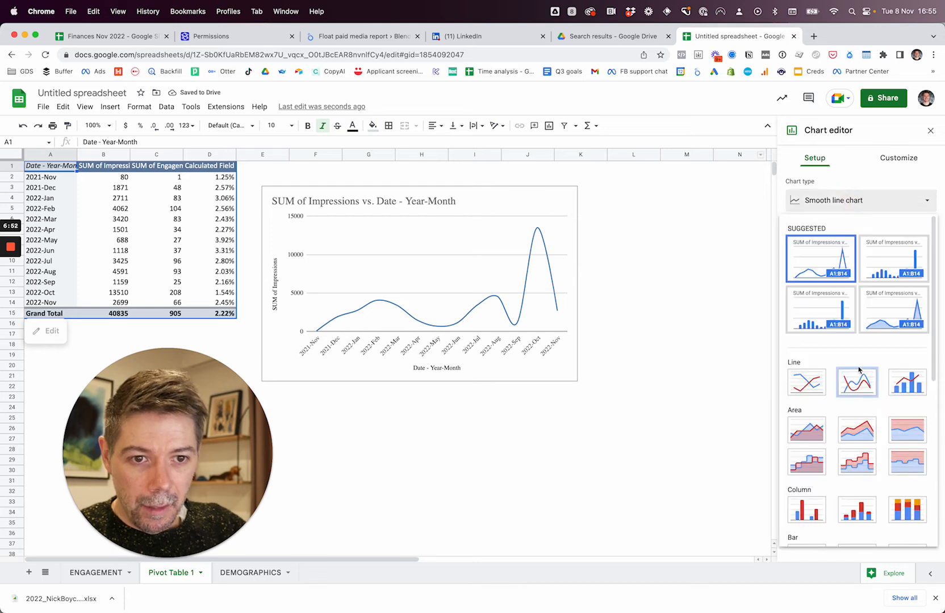
{"action": "left_click", "coordinate": [907, 382]}
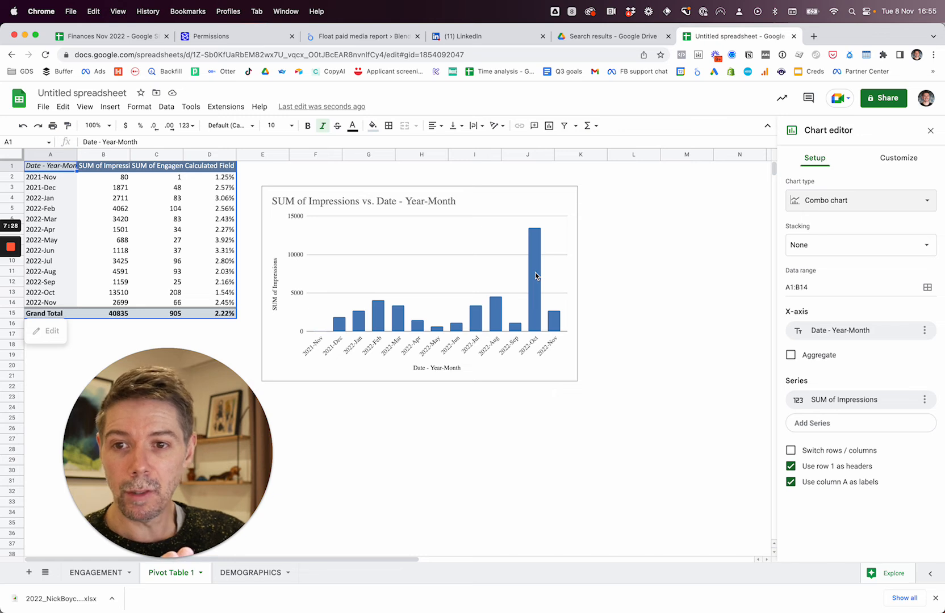
Examine the 2021-Nov and 2022-Oct engagement figures alongside the impressions chart and the pivot table's field settings.
{"action": "left_click", "coordinate": [494, 207]}
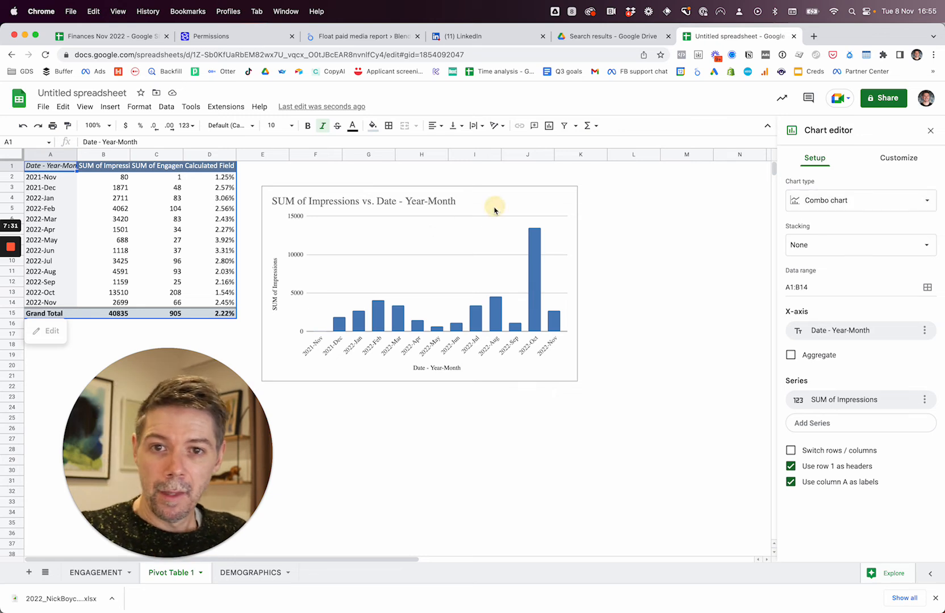
{"action": "left_click", "coordinate": [170, 178]}
{"action": "left_click", "coordinate": [173, 292]}
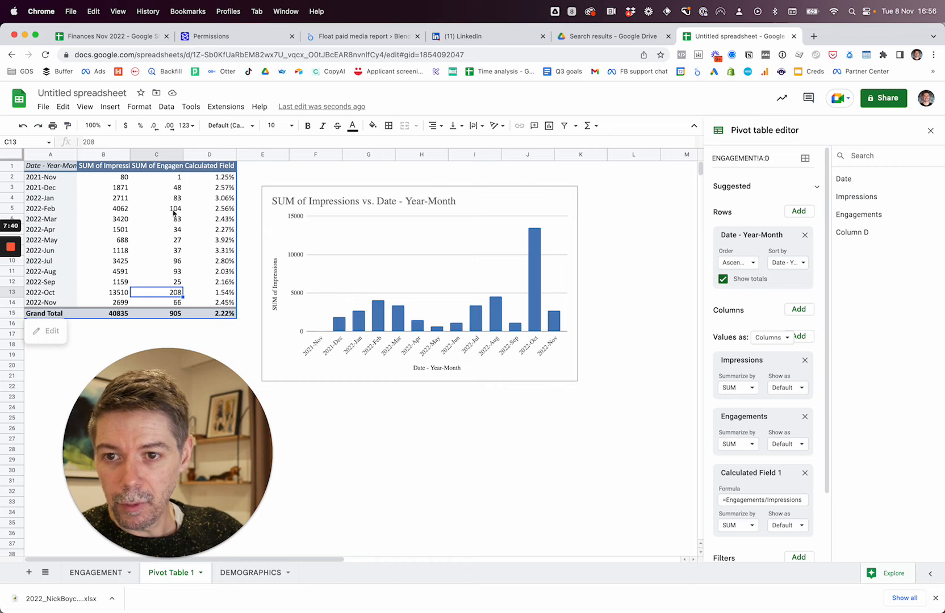
{"action": "left_click", "coordinate": [472, 195]}
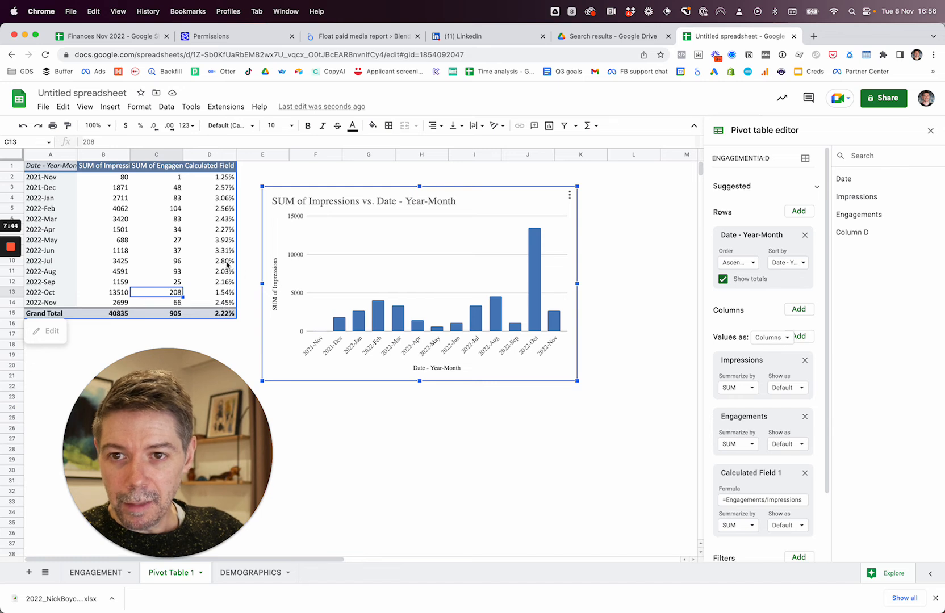
{"action": "left_click", "coordinate": [497, 203]}
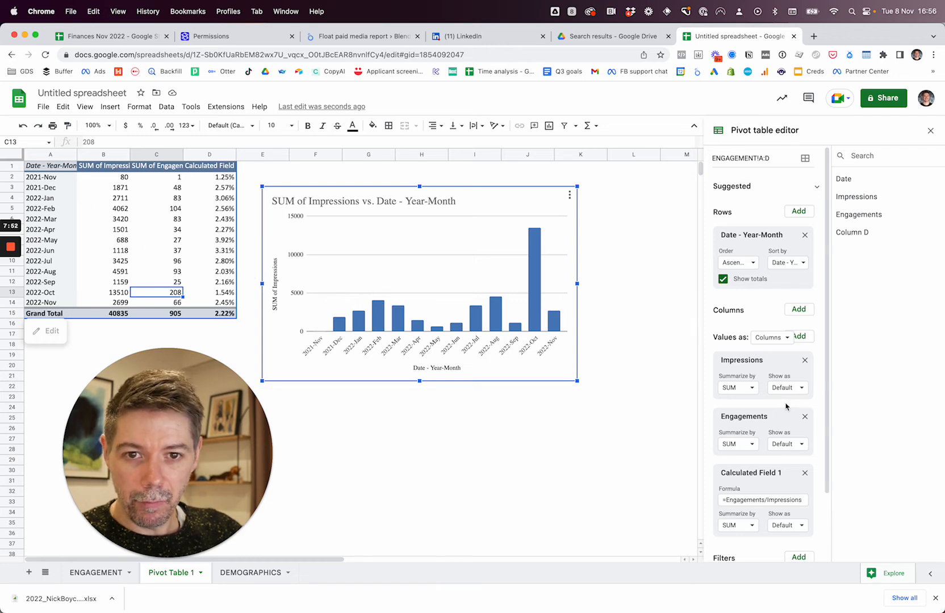
{"action": "scroll", "coordinate": [786, 406], "scroll_direction": "down", "scroll_amount": 2}
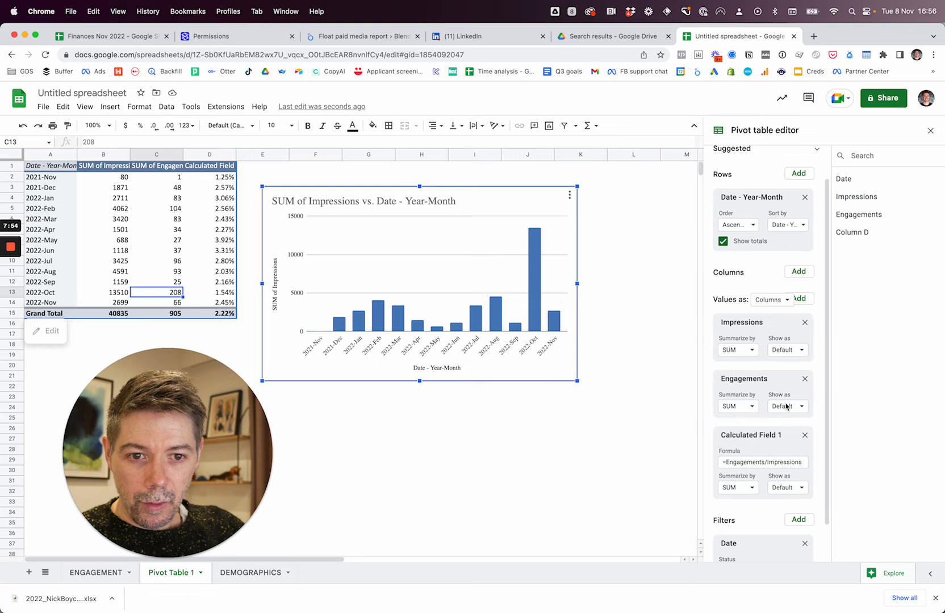
{"action": "scroll", "coordinate": [786, 406], "scroll_direction": "up", "scroll_amount": 2}
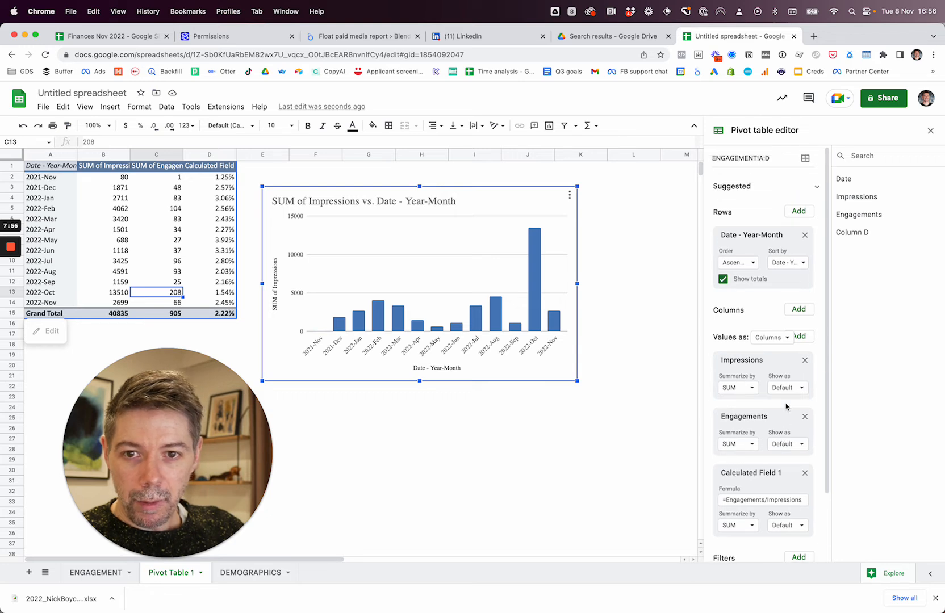
Extend the impressions chart's data range to A1:D14 and add Calculated Field 1 as a second series.
{"action": "double_click", "coordinate": [495, 202]}
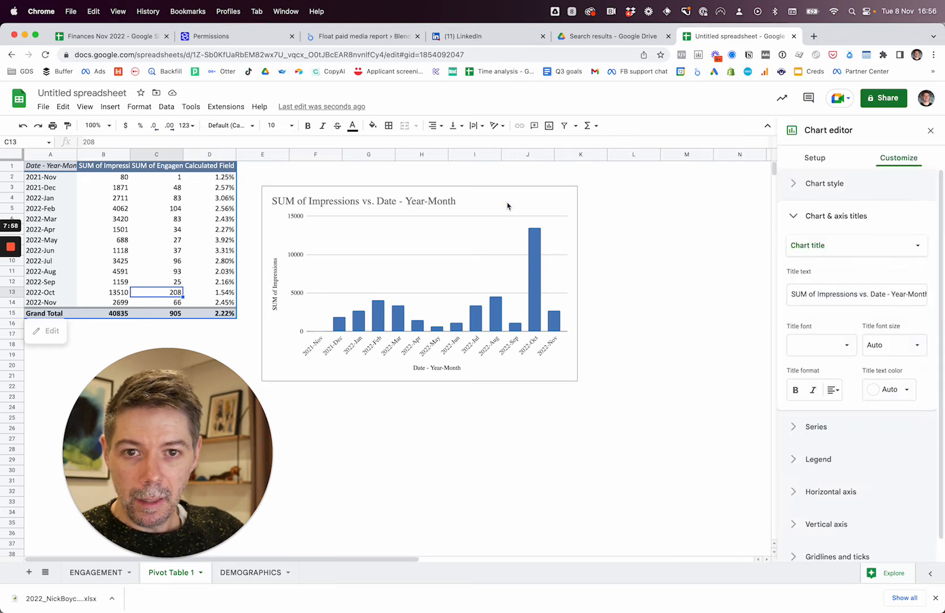
{"action": "left_click", "coordinate": [810, 162]}
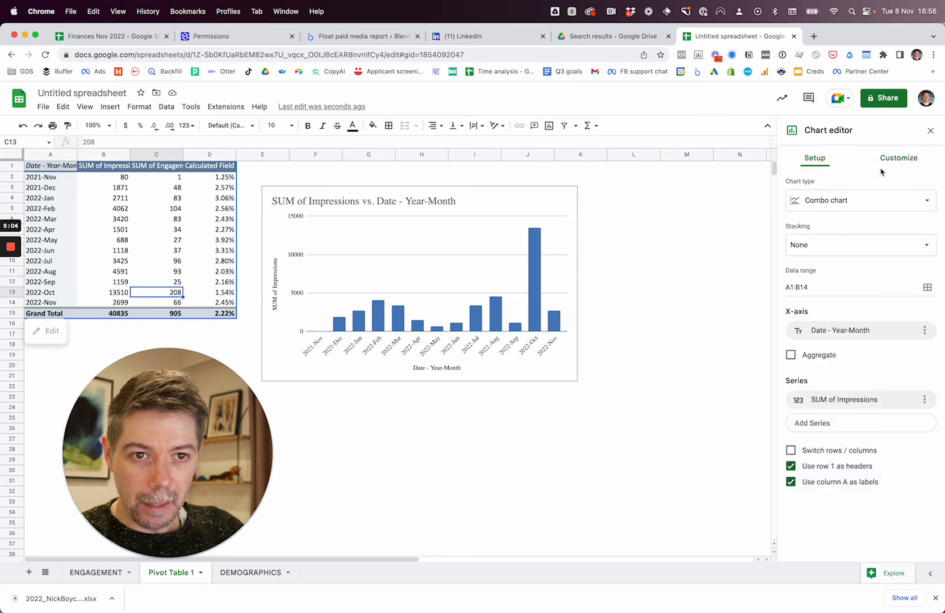
{"action": "left_click", "coordinate": [896, 160]}
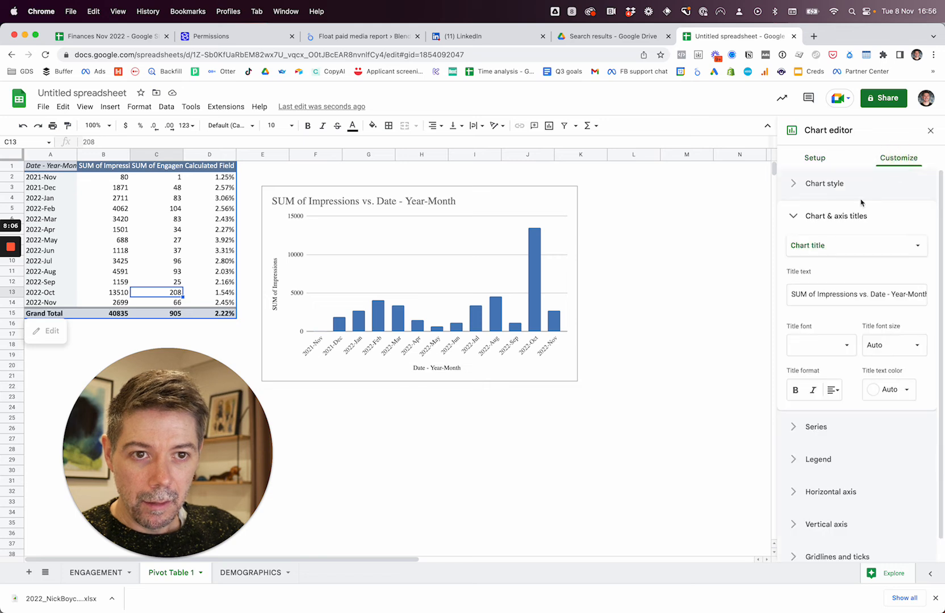
{"action": "left_click", "coordinate": [813, 157]}
{"action": "left_click", "coordinate": [484, 203]}
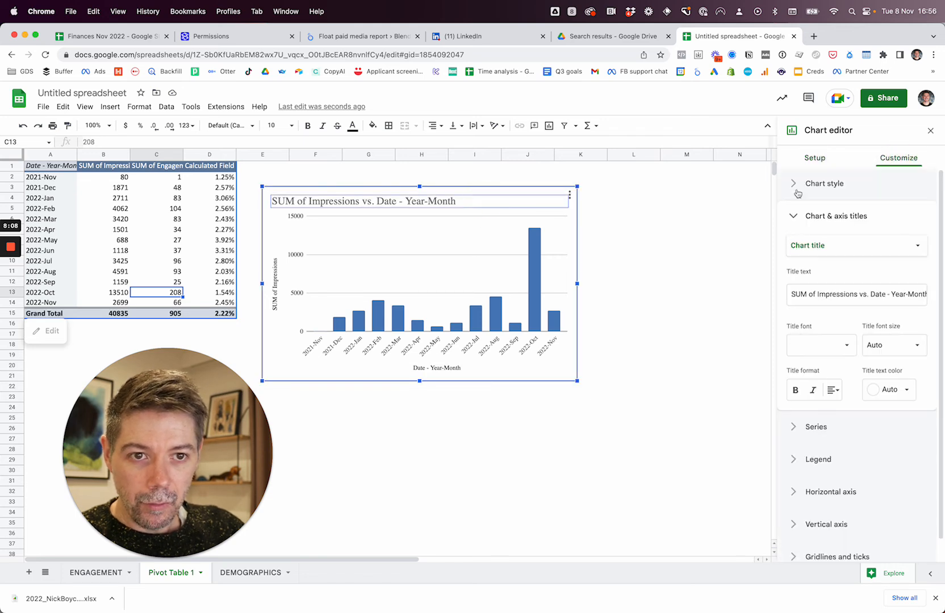
{"action": "left_click", "coordinate": [814, 158]}
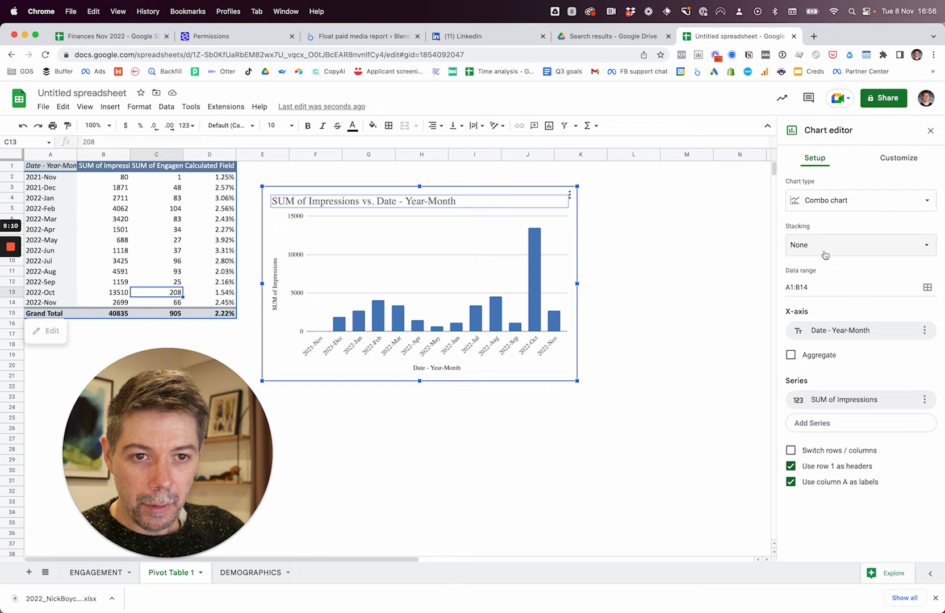
{"action": "left_click", "coordinate": [796, 287]}
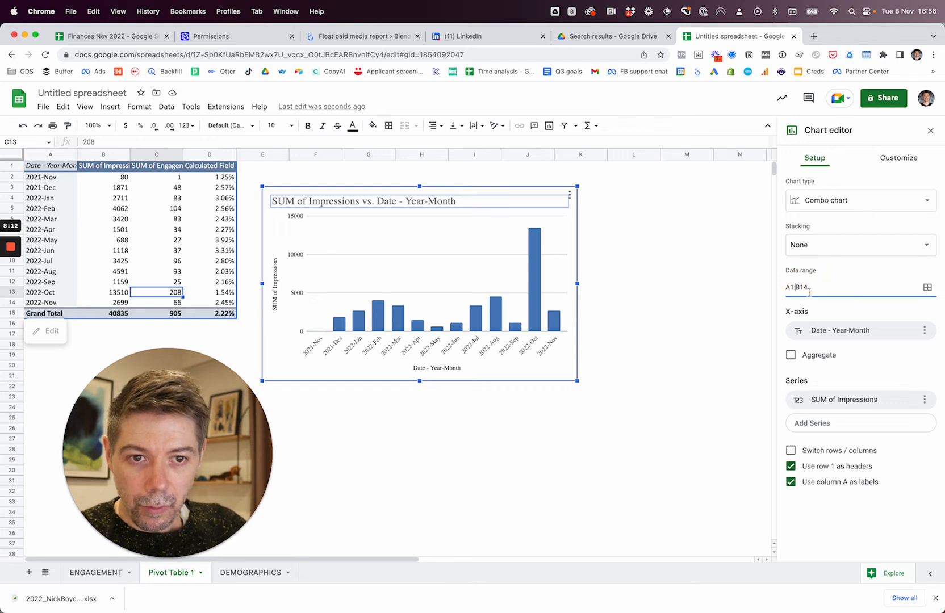
{"action": "key", "text": "BackSpace"}
{"action": "key", "text": "BackSpace"}
{"action": "key", "text": "BackSpace"}
{"action": "type", "text": "D14"}
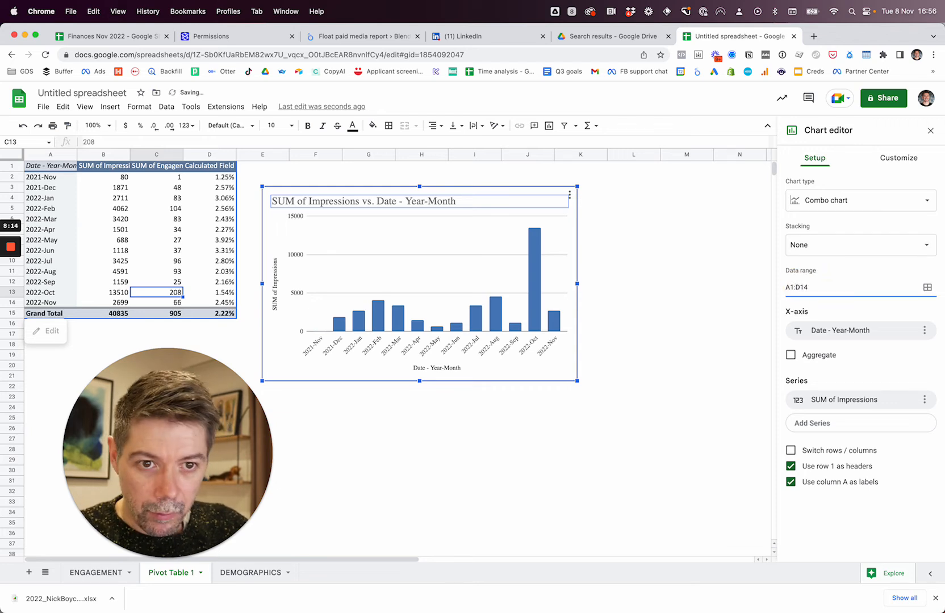
{"action": "left_click", "coordinate": [820, 426]}
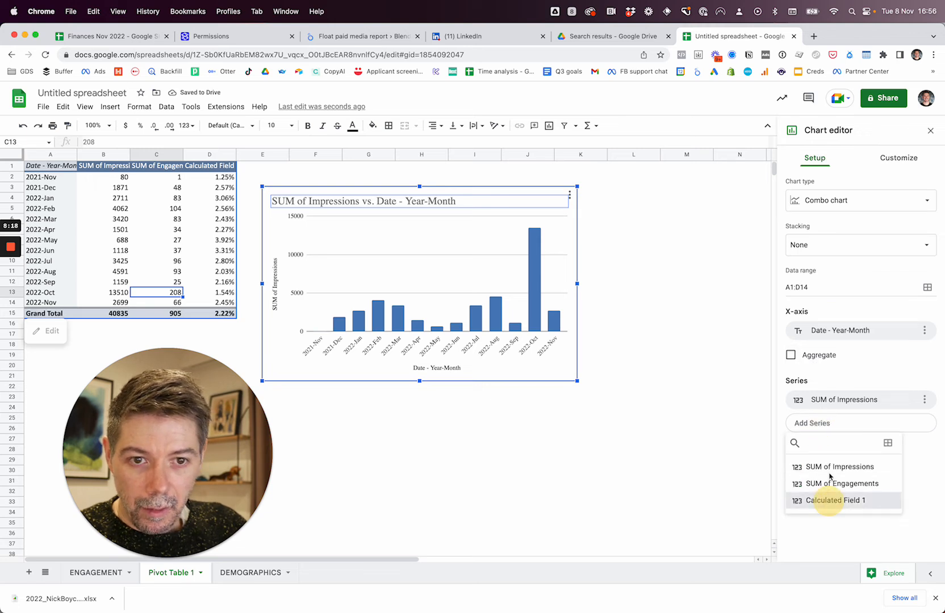
{"action": "left_click", "coordinate": [832, 499]}
Rename the pivot table's calculated field header in D1 as Engagement %.
{"action": "left_click", "coordinate": [226, 170]}
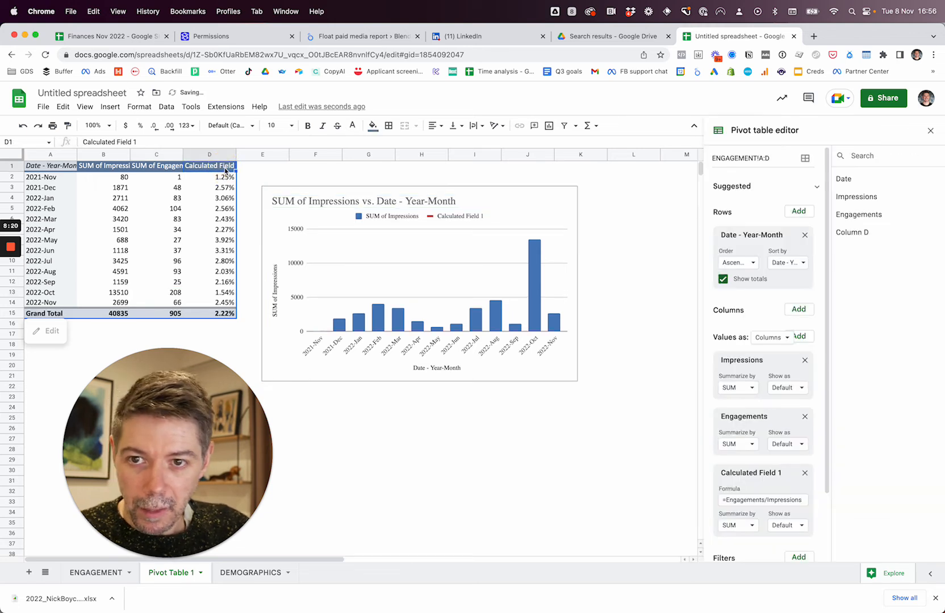
{"action": "type", "text": "Engagement"}
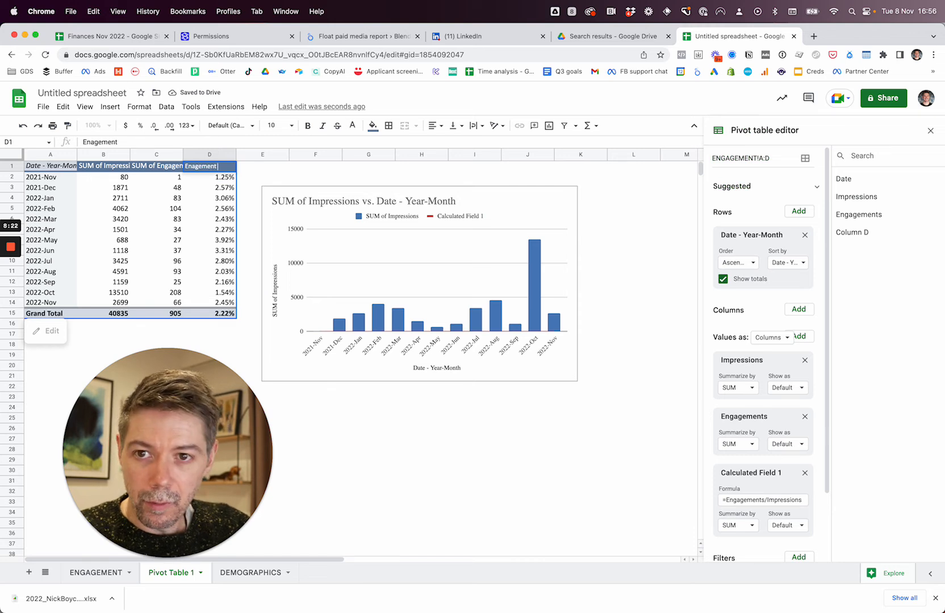
{"action": "type", "text": "nt"}
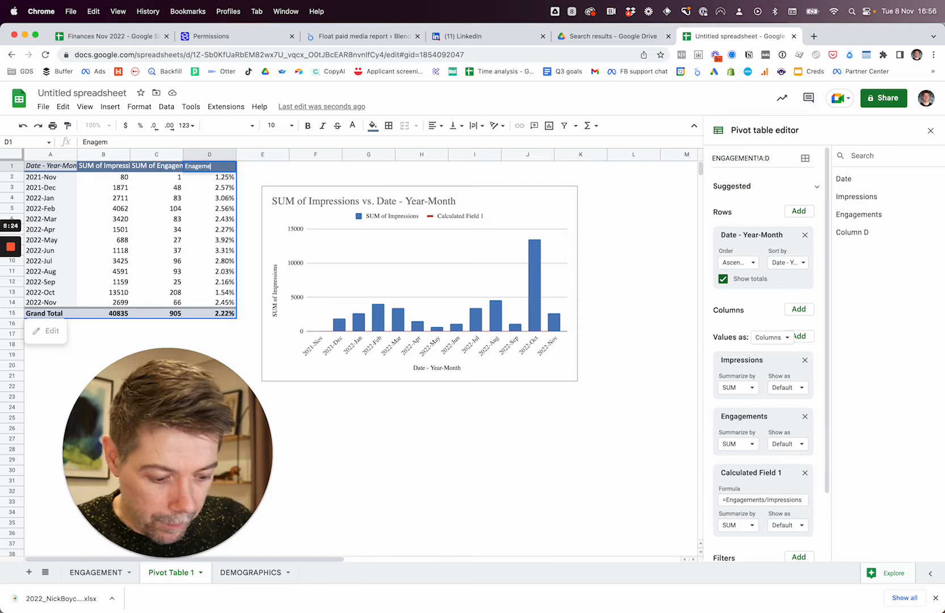
{"action": "type", "text": " %"}
{"action": "key", "text": "Return"}
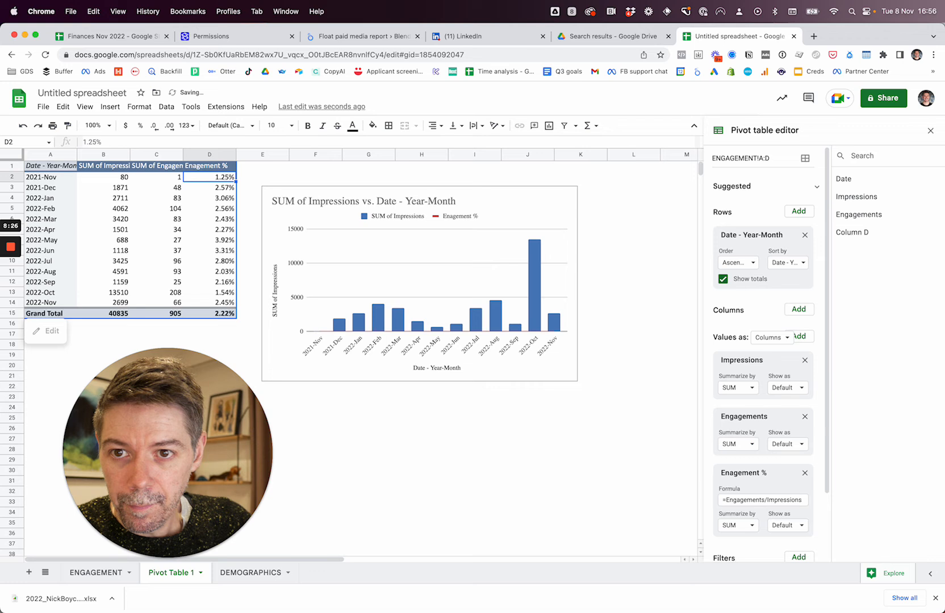
{"action": "left_click", "coordinate": [199, 166]}
{"action": "double_click", "coordinate": [190, 165]}
{"action": "type", "text": "ag"}
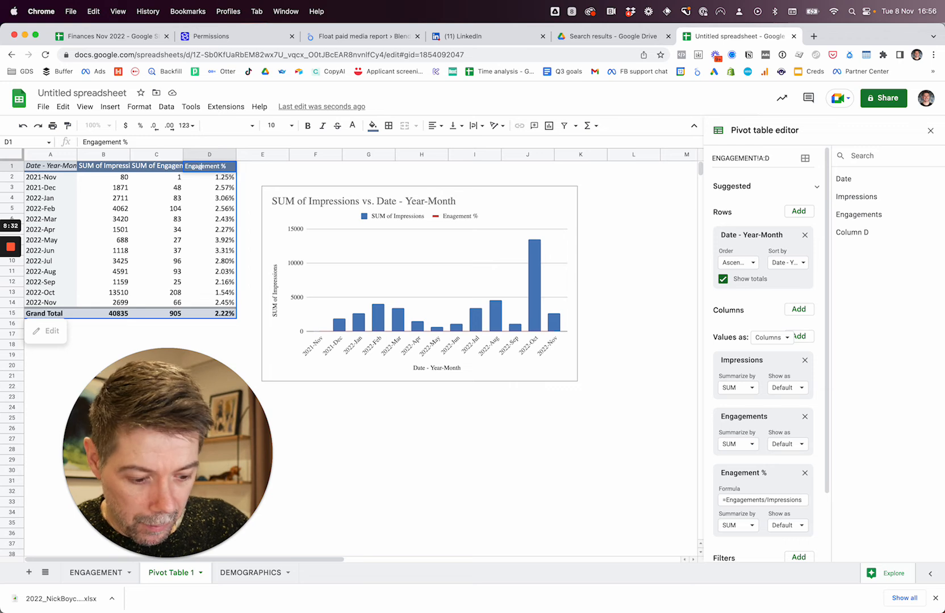
{"action": "key", "text": "Return"}
Plot the chart's Engagement % series on the right axis.
{"action": "left_click", "coordinate": [520, 208]}
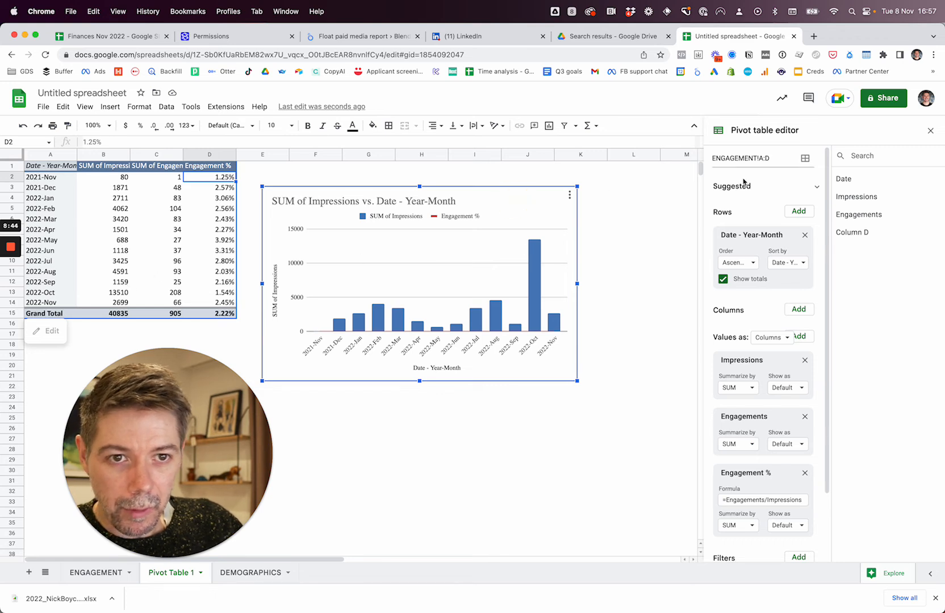
{"action": "left_click", "coordinate": [767, 189]}
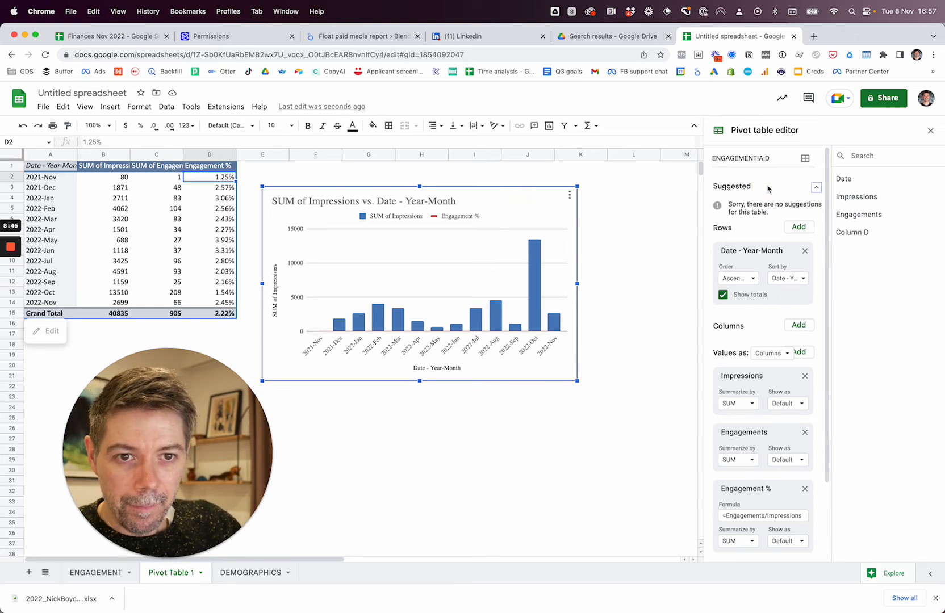
{"action": "left_click", "coordinate": [768, 188]}
{"action": "left_click", "coordinate": [507, 197]}
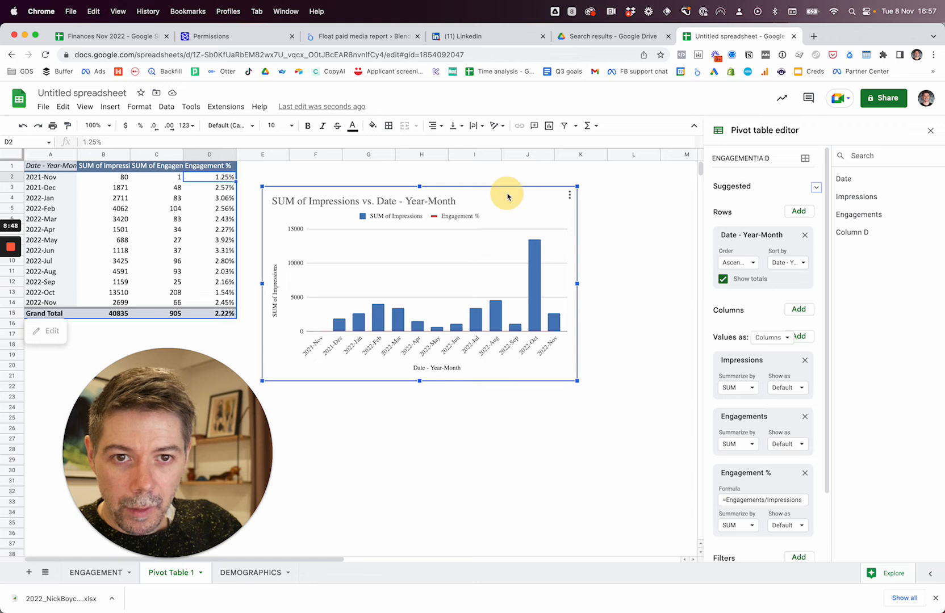
{"action": "left_click", "coordinate": [507, 196]}
{"action": "left_click", "coordinate": [888, 157]}
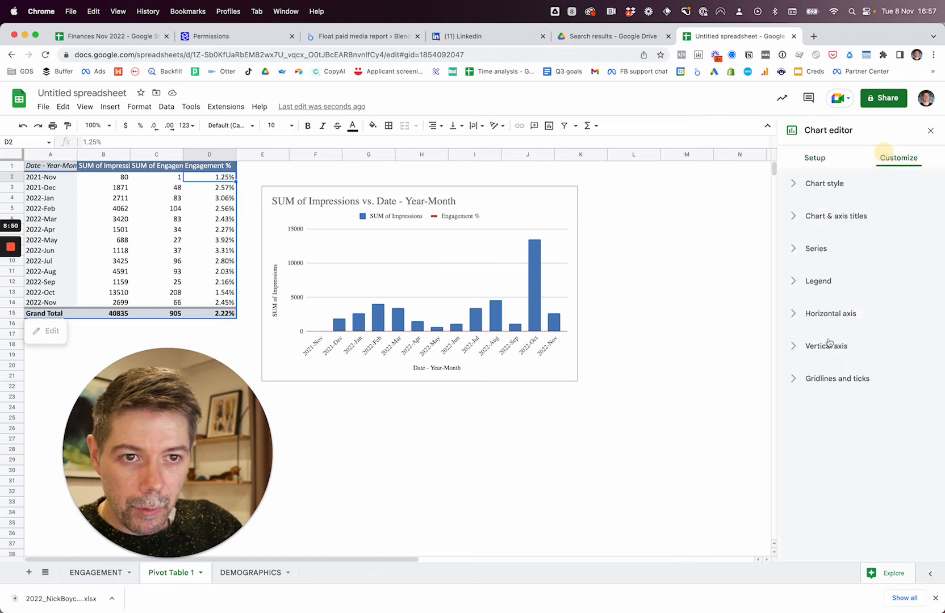
{"action": "left_click", "coordinate": [832, 248]}
{"action": "left_click", "coordinate": [838, 281]}
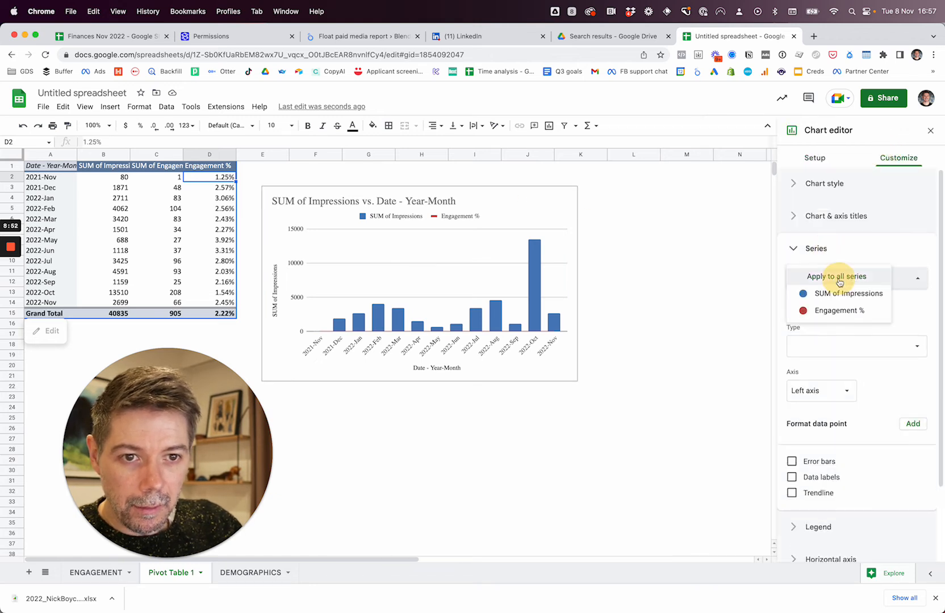
{"action": "left_click", "coordinate": [834, 311]}
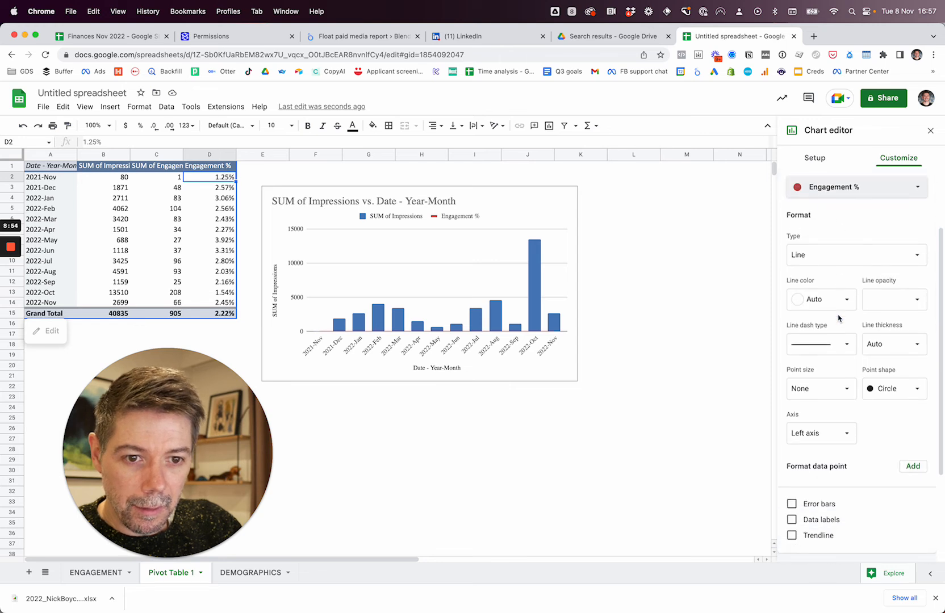
{"action": "scroll", "coordinate": [833, 514], "scroll_direction": "down", "scroll_amount": 2}
{"action": "left_click", "coordinate": [822, 414]}
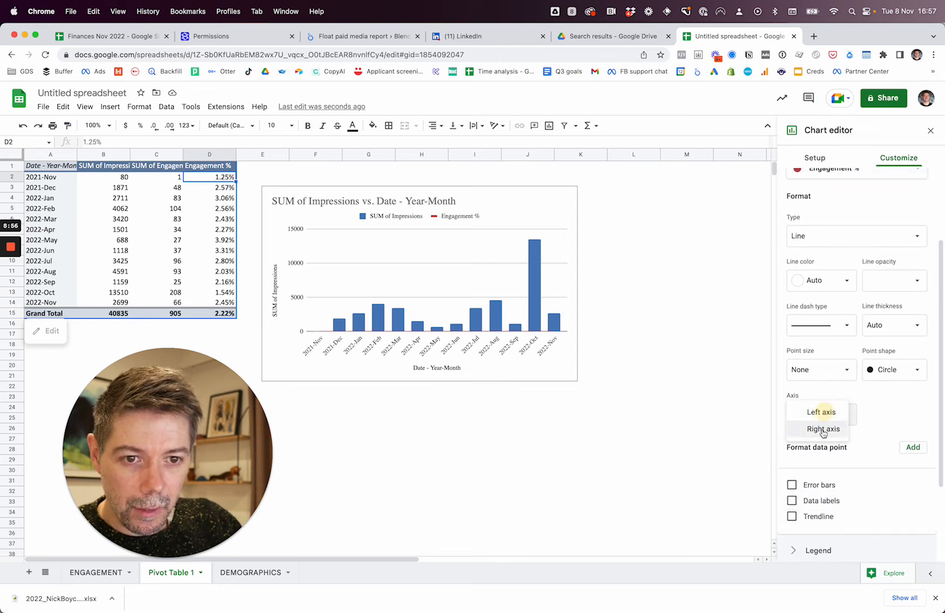
{"action": "left_click", "coordinate": [823, 429]}
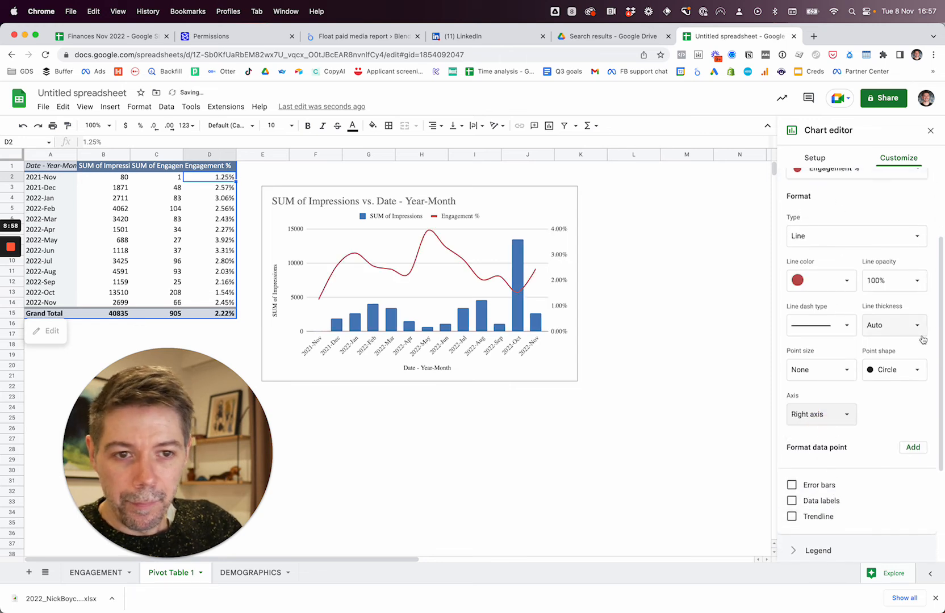
Try data labels and a trendline on the Engagement % series.
{"action": "scroll", "coordinate": [834, 474], "scroll_direction": "down", "scroll_amount": 1}
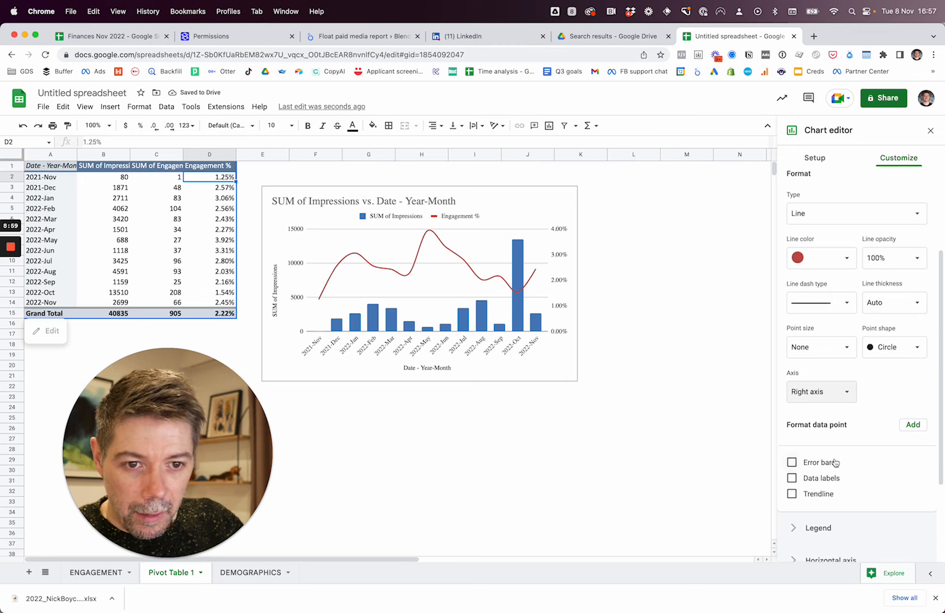
{"action": "left_click", "coordinate": [793, 478]}
{"action": "left_click", "coordinate": [793, 478]}
{"action": "scroll", "coordinate": [807, 451], "scroll_direction": "down", "scroll_amount": 2}
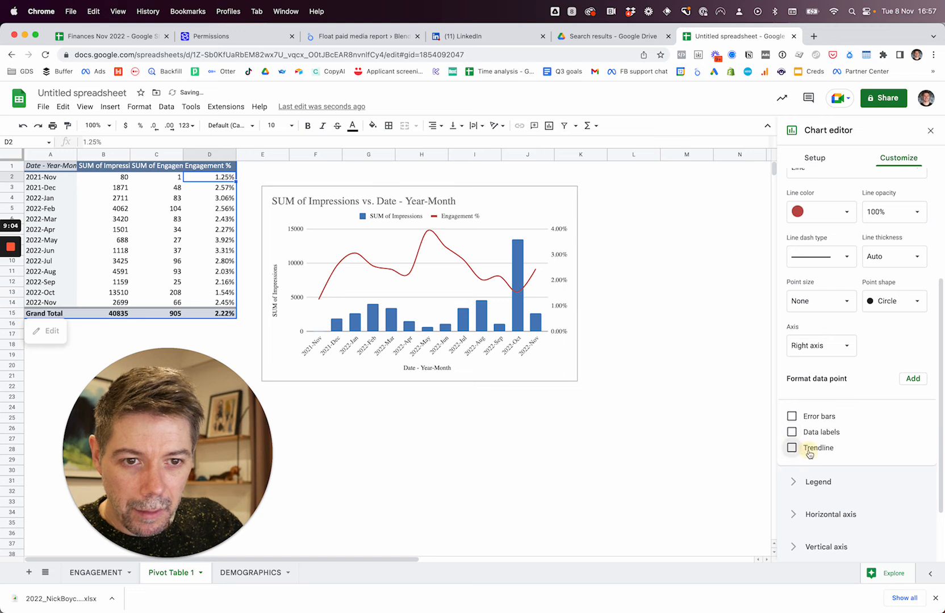
{"action": "left_click", "coordinate": [808, 451]}
{"action": "left_click", "coordinate": [809, 451]}
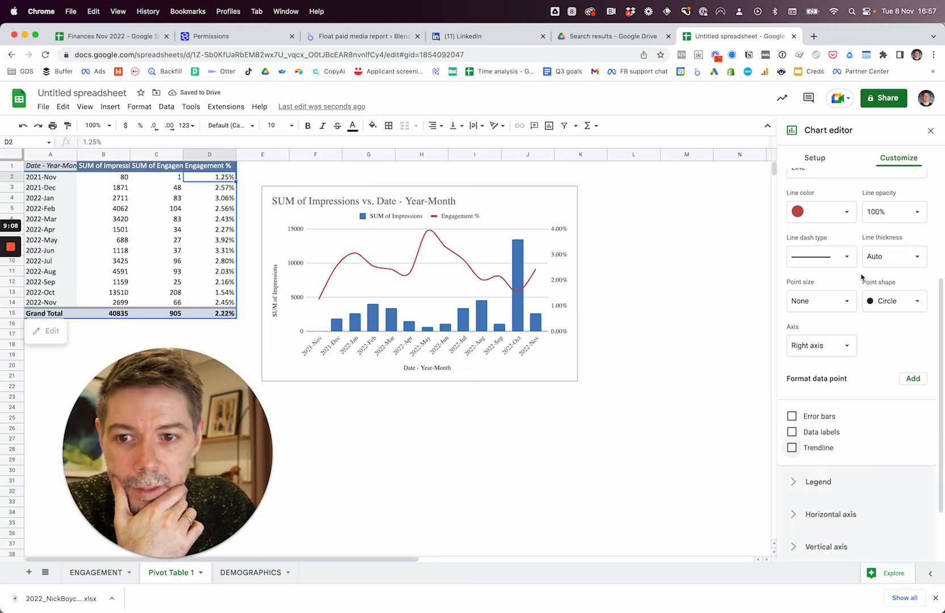
Compare impressions and Engagement % for 2022-Oct and 2022-May in the combo chart.
{"action": "left_click", "coordinate": [686, 291]}
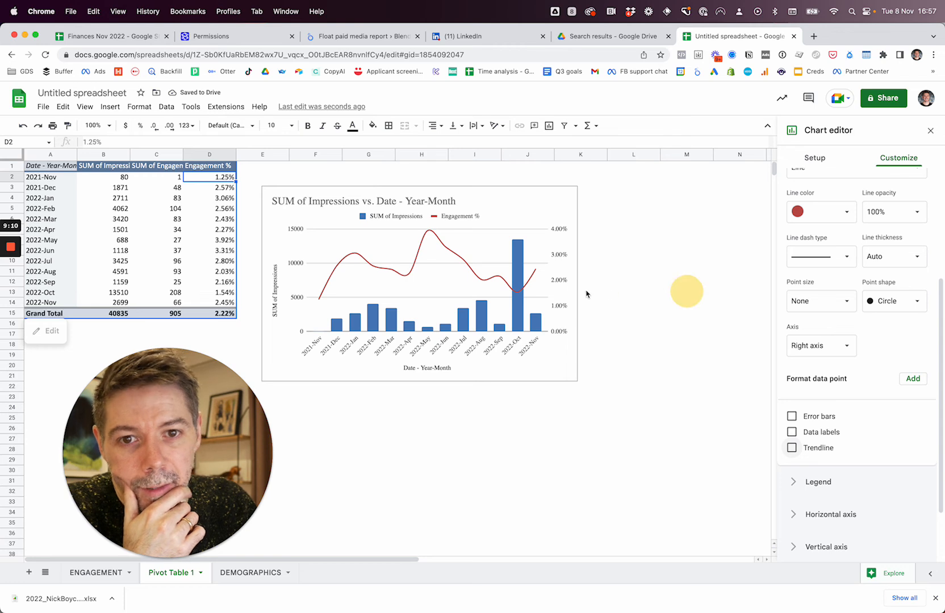
{"action": "left_click", "coordinate": [521, 292]}
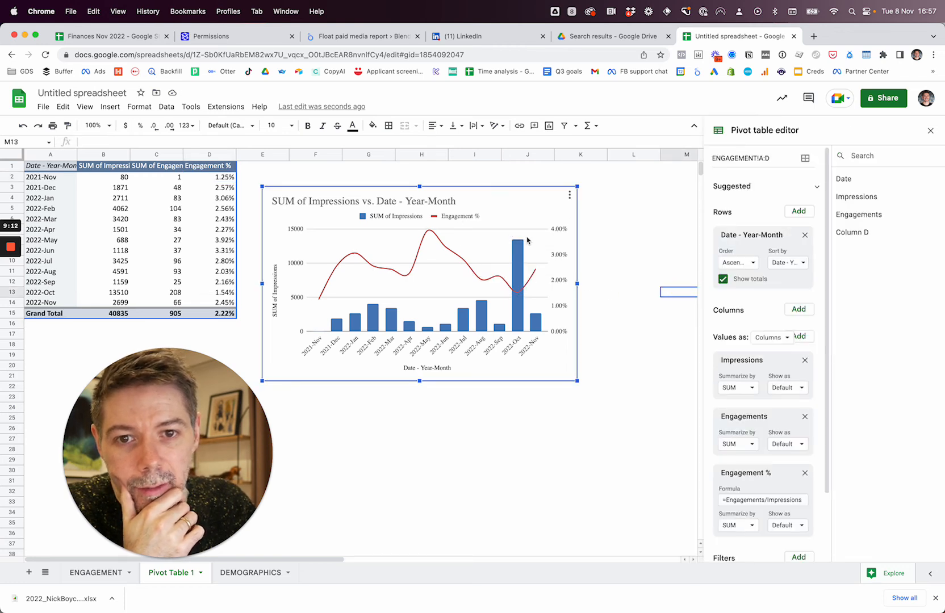
{"action": "mouse_move", "coordinate": [518, 245]}
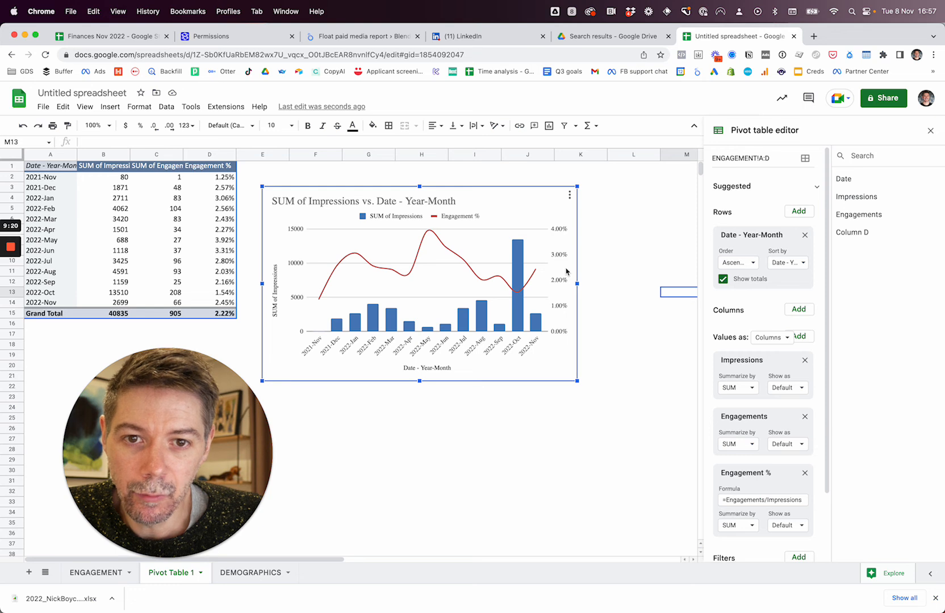
{"action": "mouse_move", "coordinate": [520, 295]}
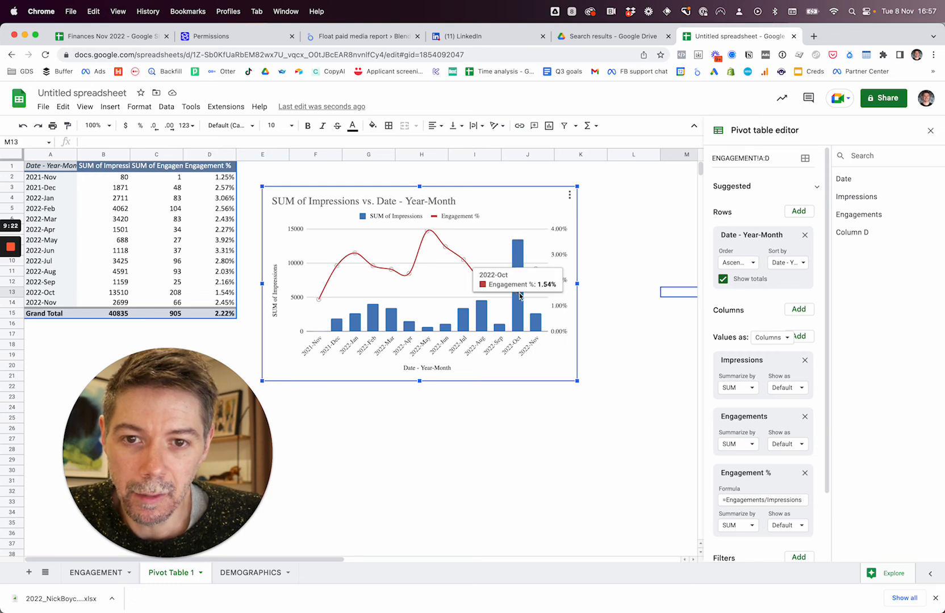
{"action": "mouse_move", "coordinate": [431, 233]}
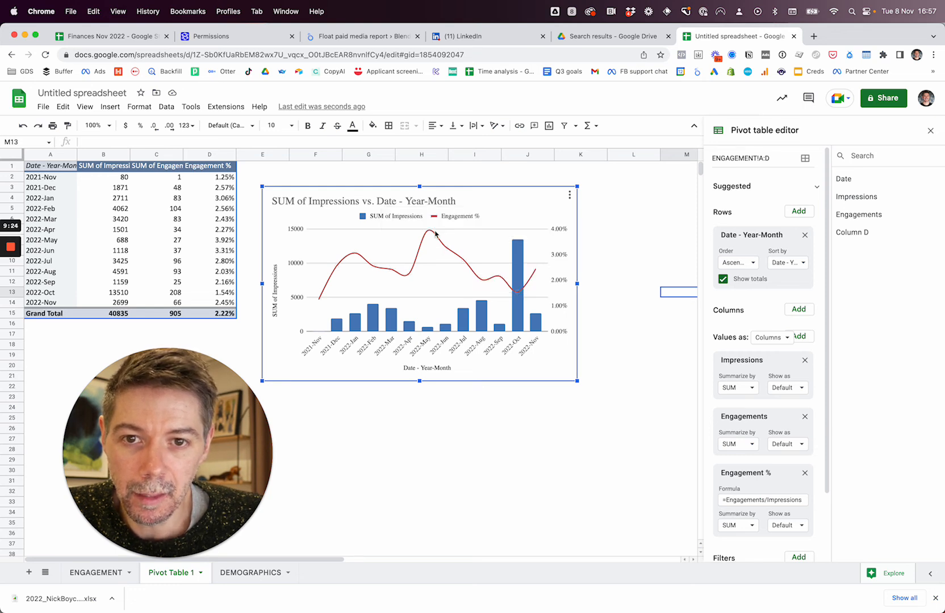
{"action": "mouse_move", "coordinate": [432, 334]}
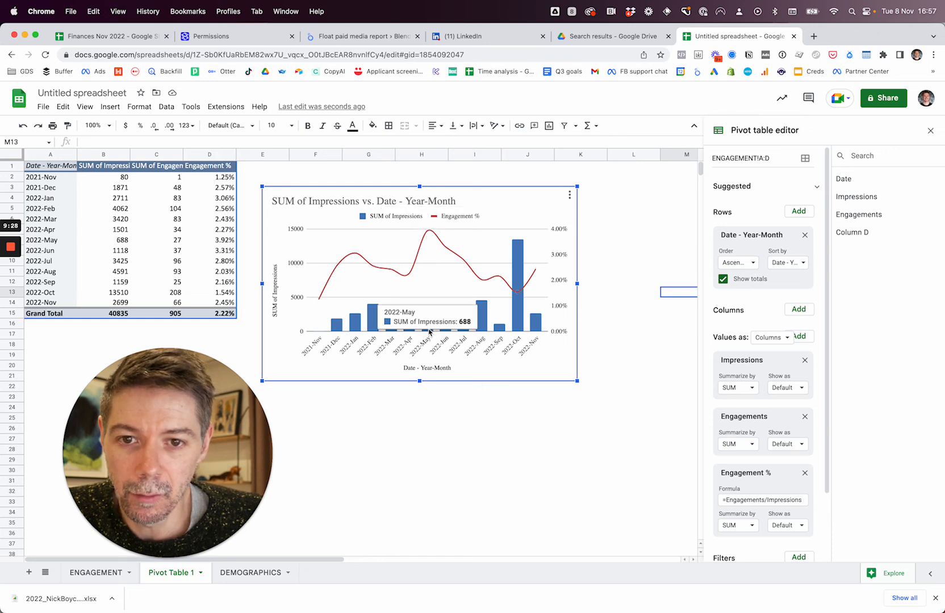
{"action": "mouse_move", "coordinate": [517, 271]}
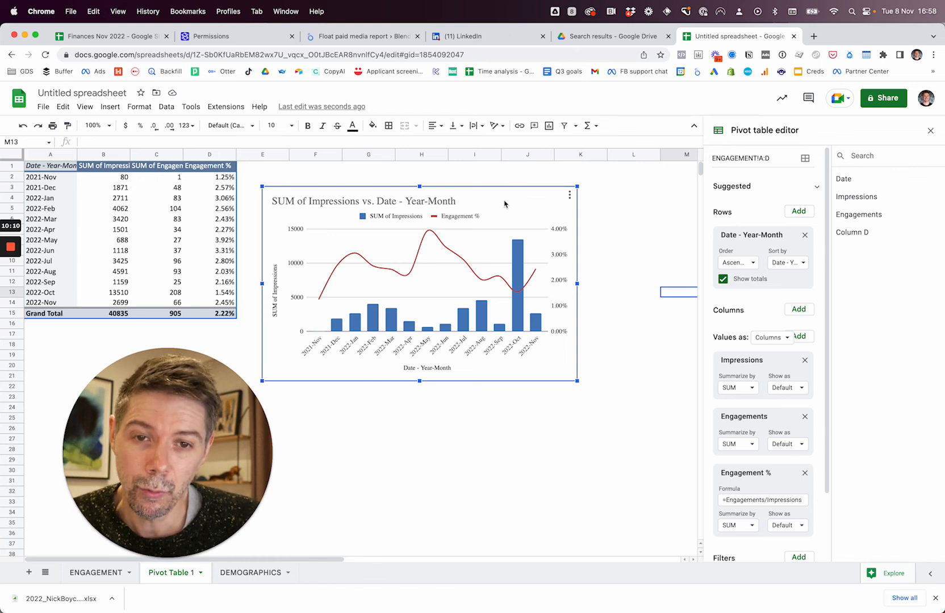
Shift the combo chart up about one row and right about half a column.
{"action": "left_click_drag", "start_coordinate": [503, 203], "coordinate": [534, 194]}
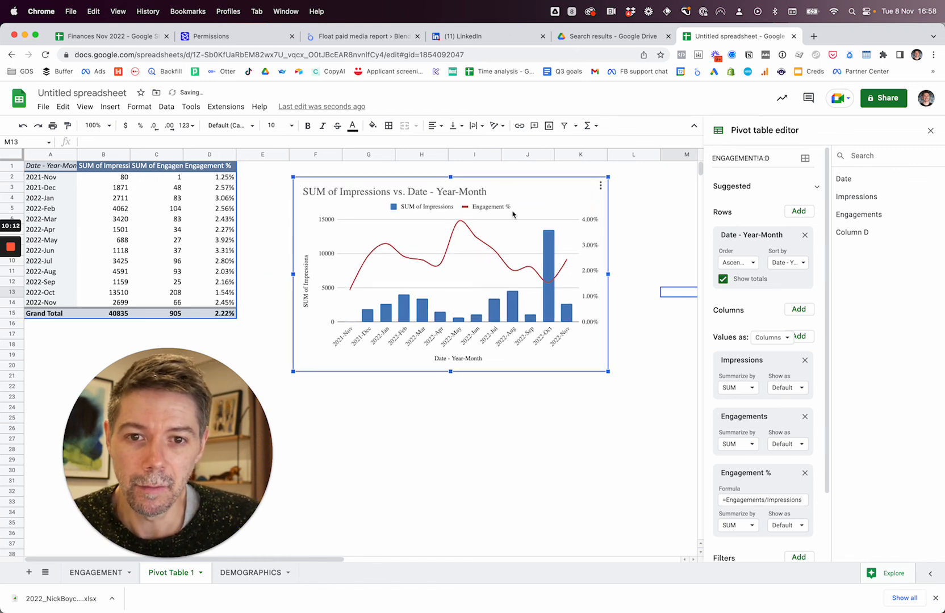